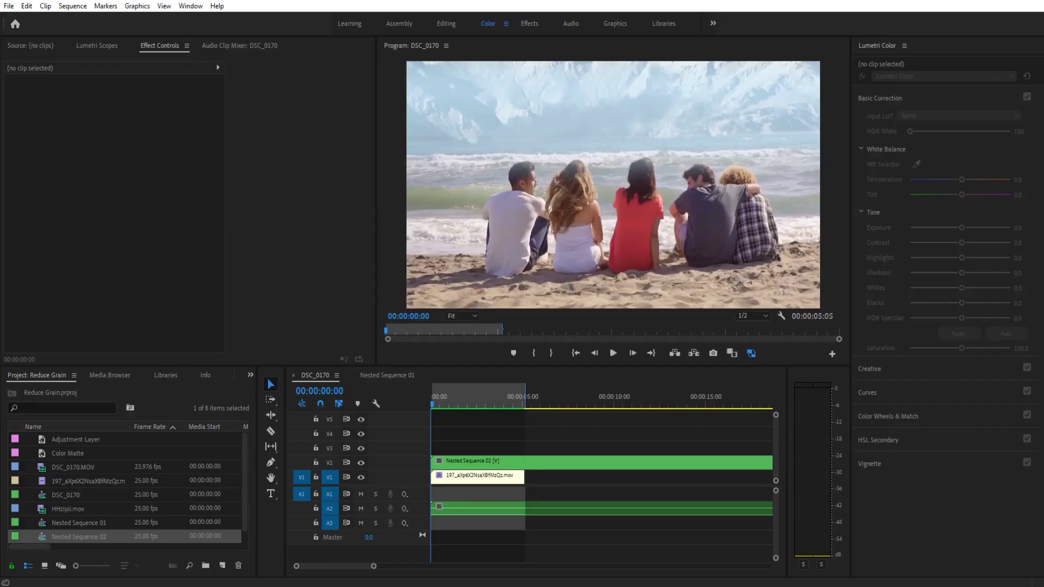
- Play the finished beach-and-mountain composite in the enlarged Program monitor, then restore the normal layout
click(545, 214)
key(grave)
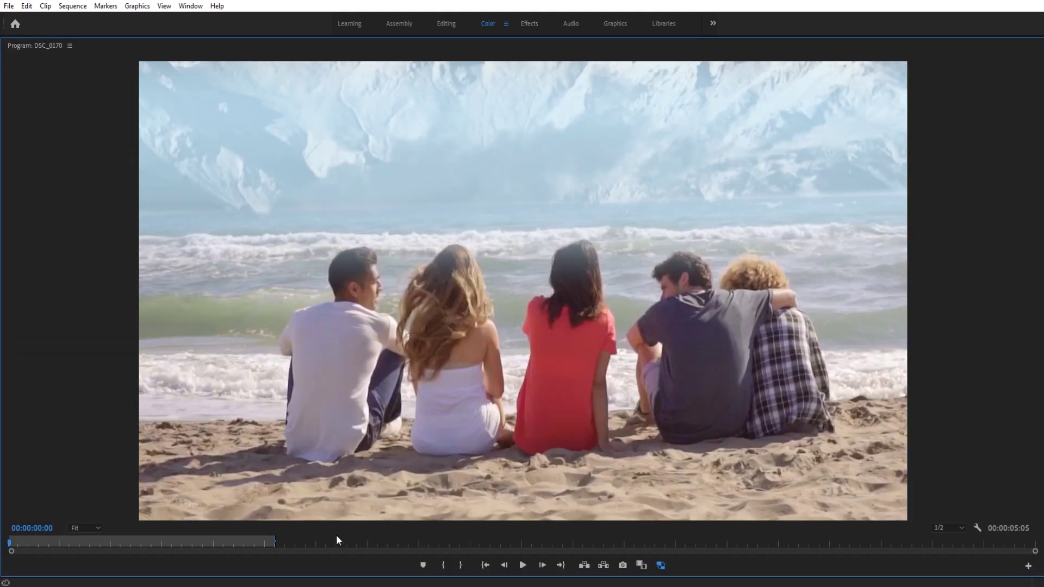
click(523, 566)
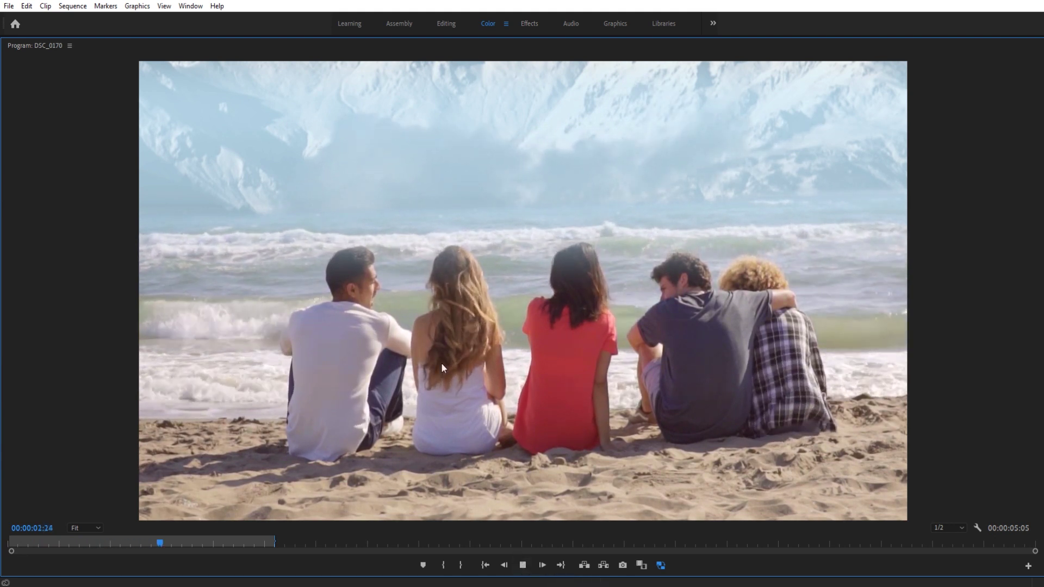
key(space)
key(grave)
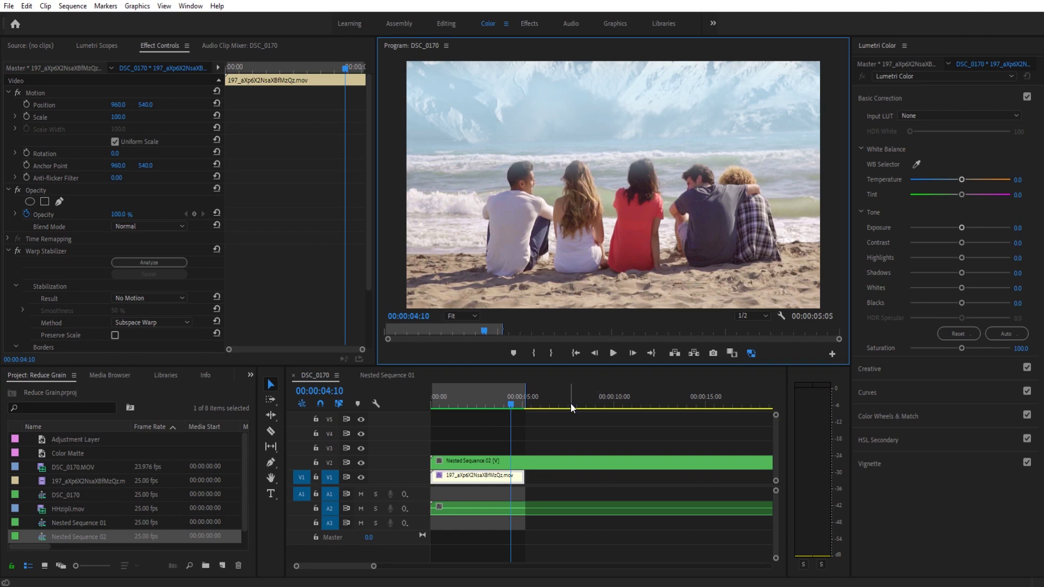
- Hide the V2 overlay track, scrub through the original beach footage, and show the track again for comparison
click(361, 462)
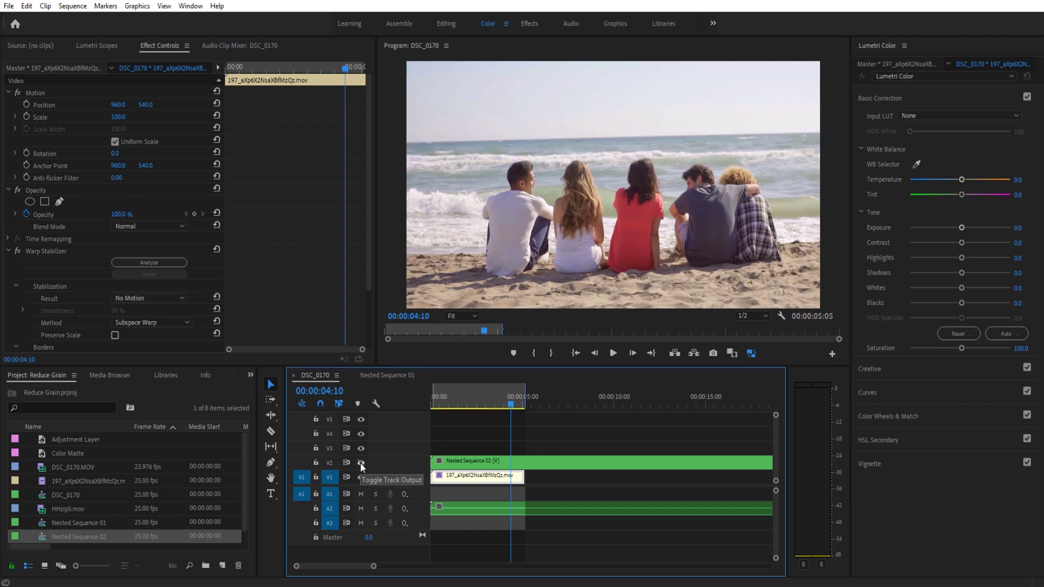
drag(517, 398, 442, 399)
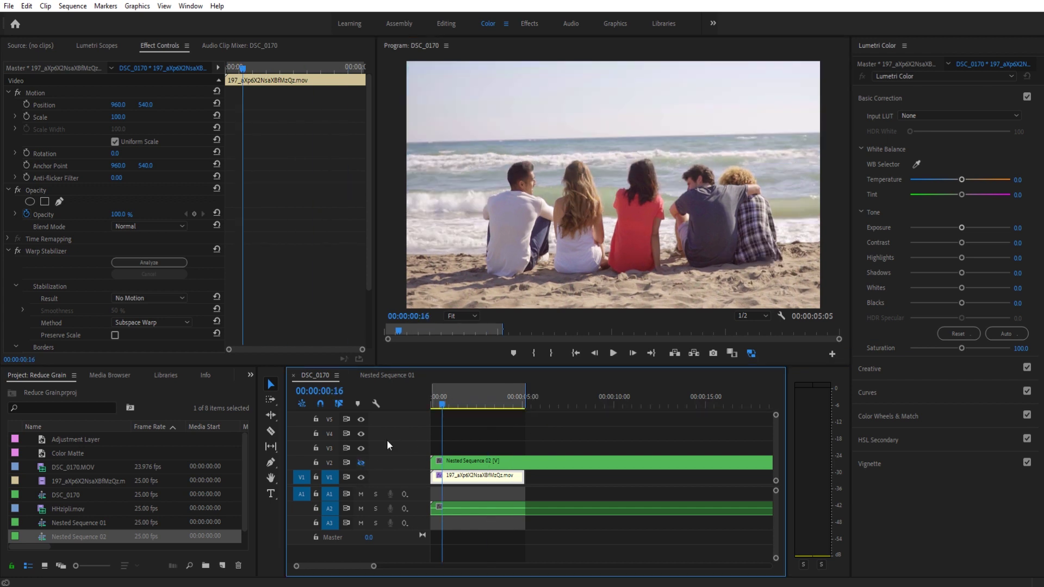
click(361, 463)
- Play the composite several times, including from the start, to examine how the mountains blend into the sky
key(space)
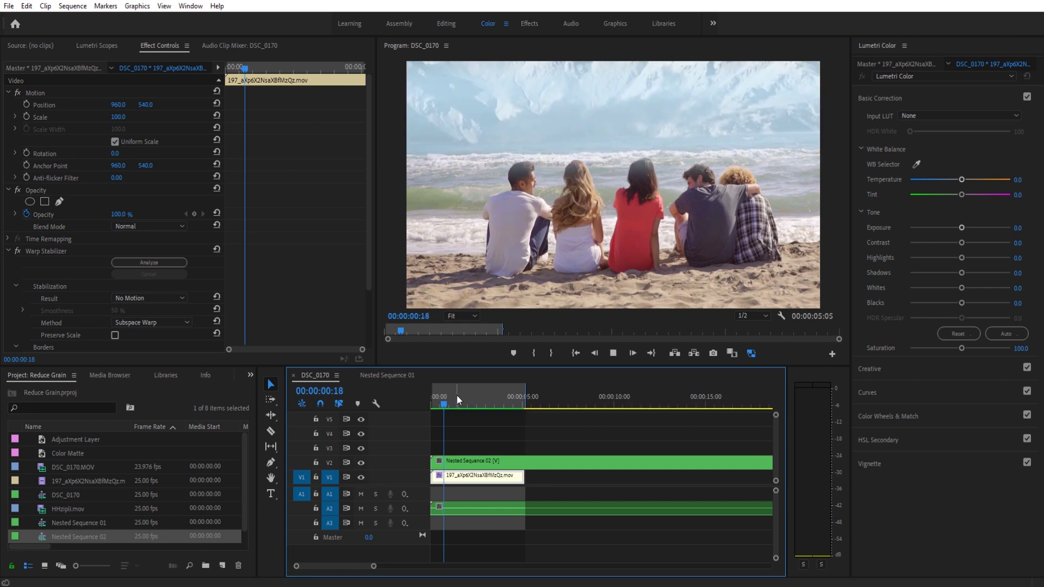
key(space)
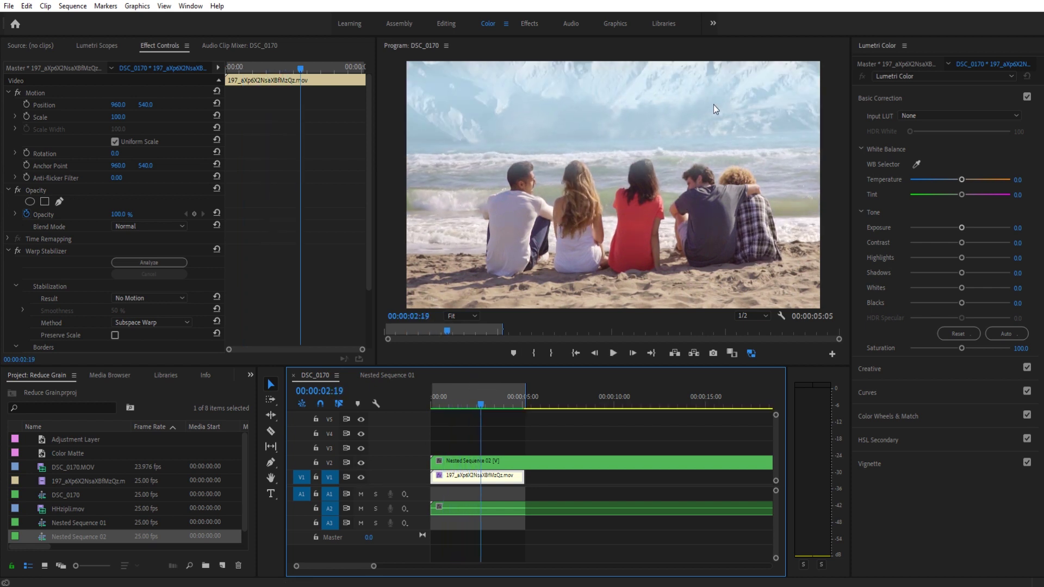
drag(487, 401, 455, 404)
key(space)
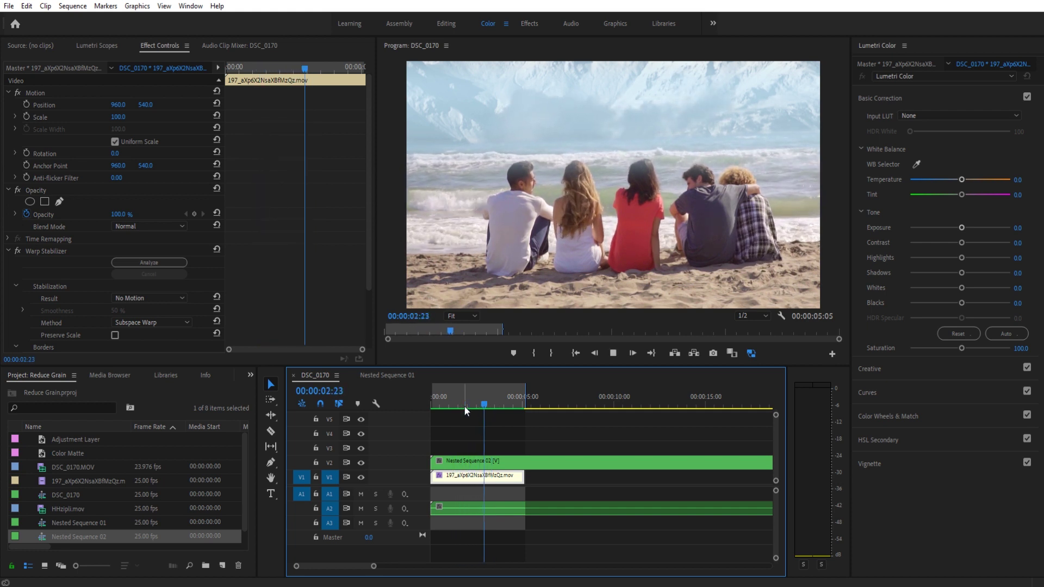
click(428, 402)
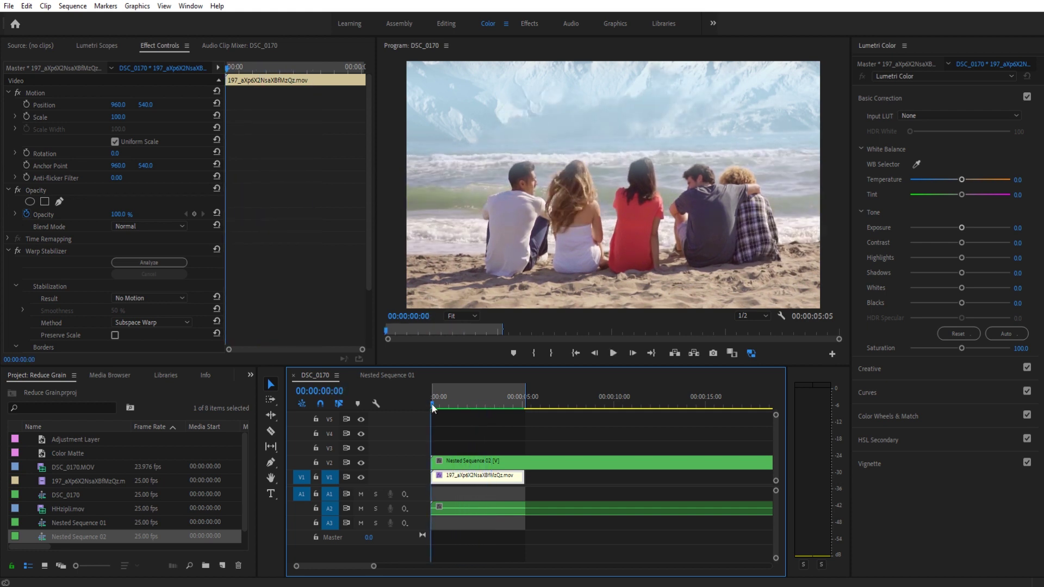
key(space)
key(space)
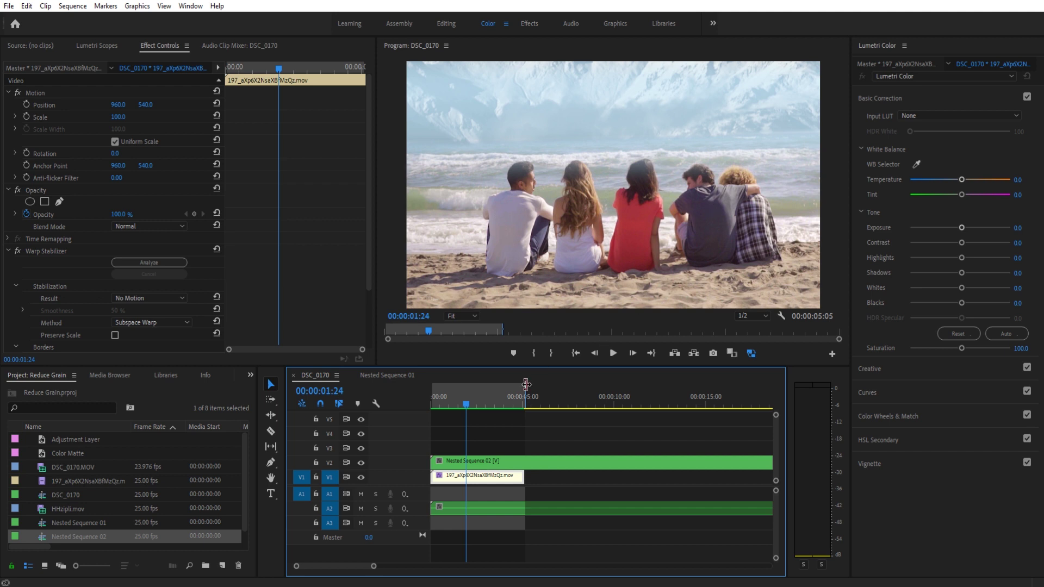
drag(505, 428, 458, 446)
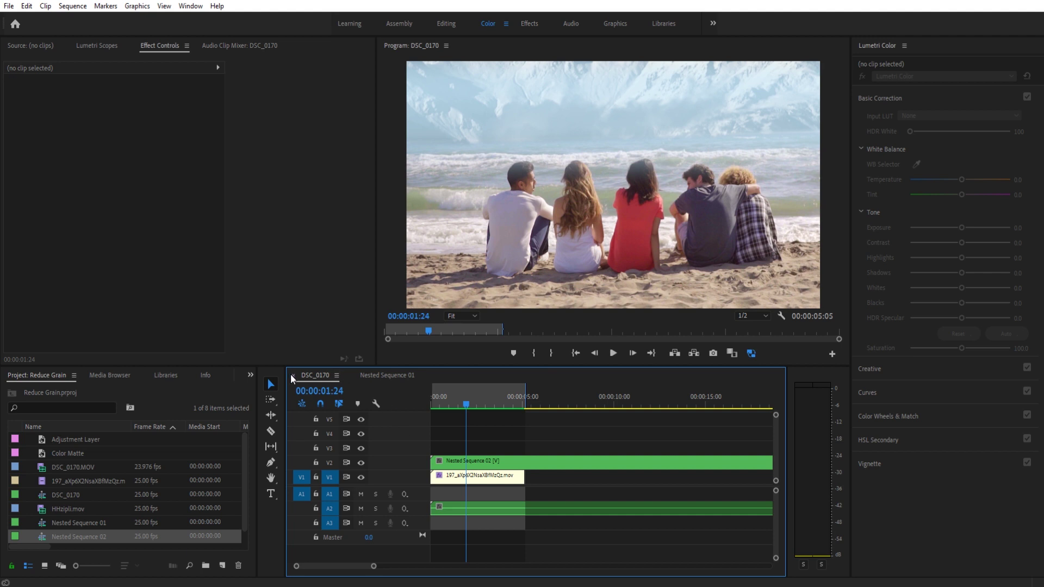
- Close both open sequences and create a new sequence from the 197_aXp6X2NsaXBfMzQz.mov beach clip
click(294, 375)
click(293, 374)
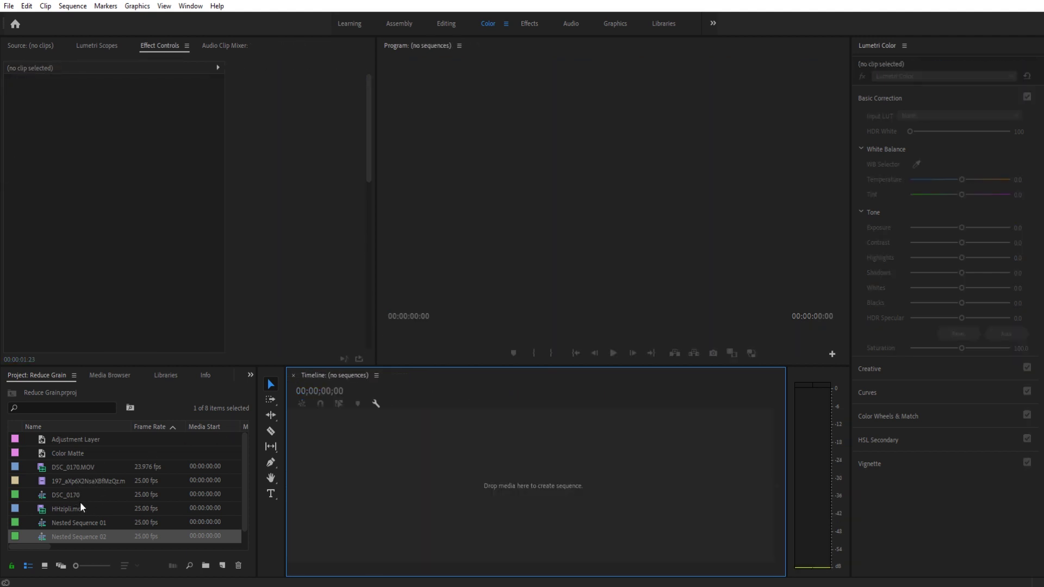
drag(74, 480, 353, 498)
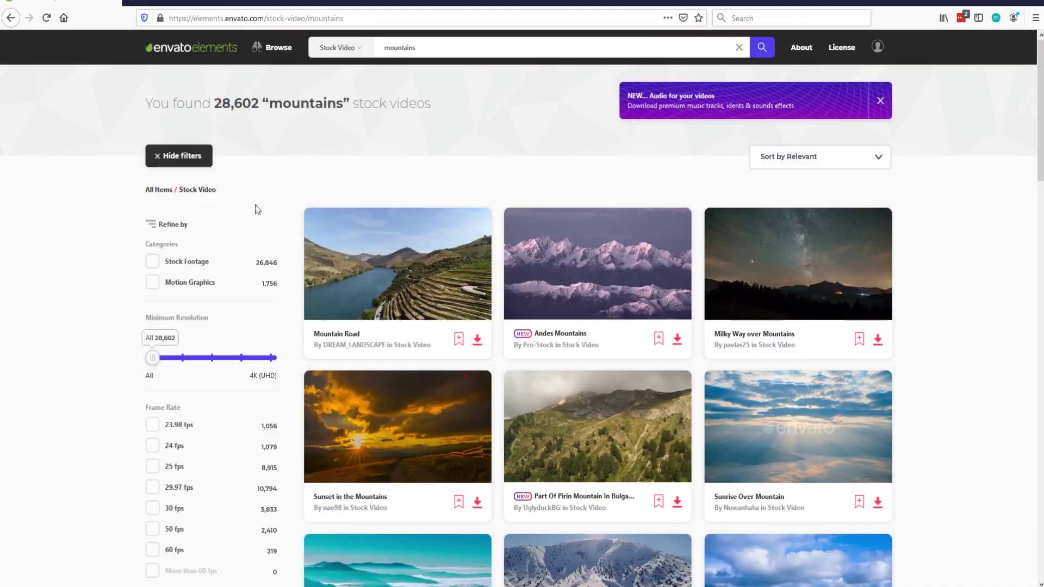
- Switch to the browser and look through the Envato Elements stock videos for "mountains"
middle_click(83, 187)
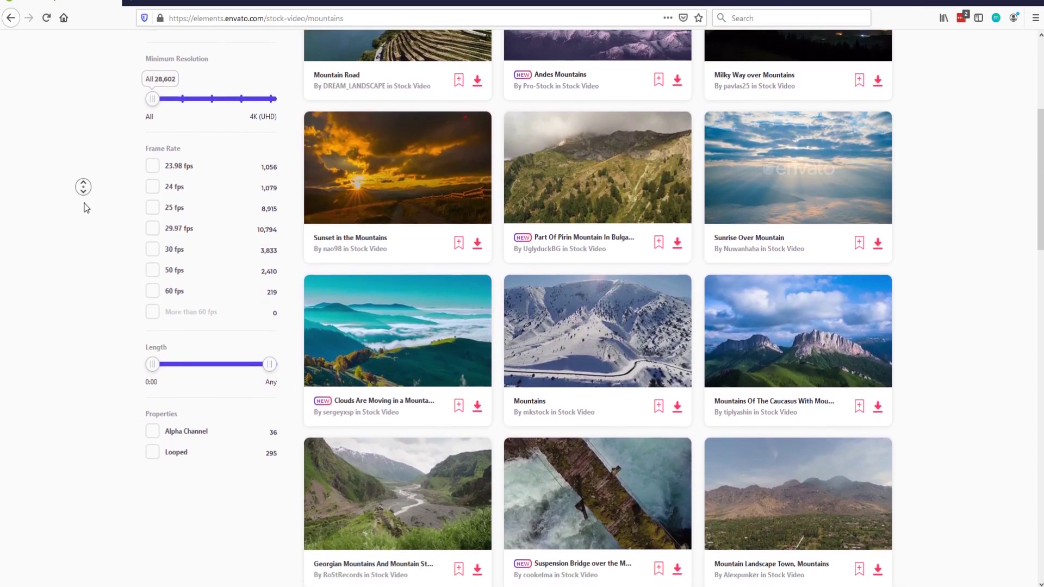
middle_click(352, 298)
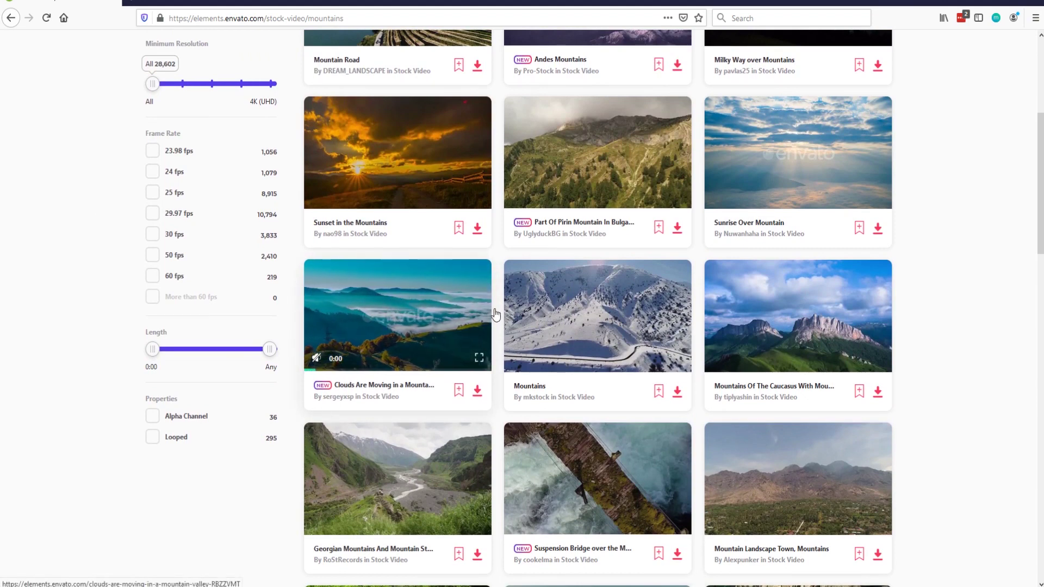
mouse_move(554, 317)
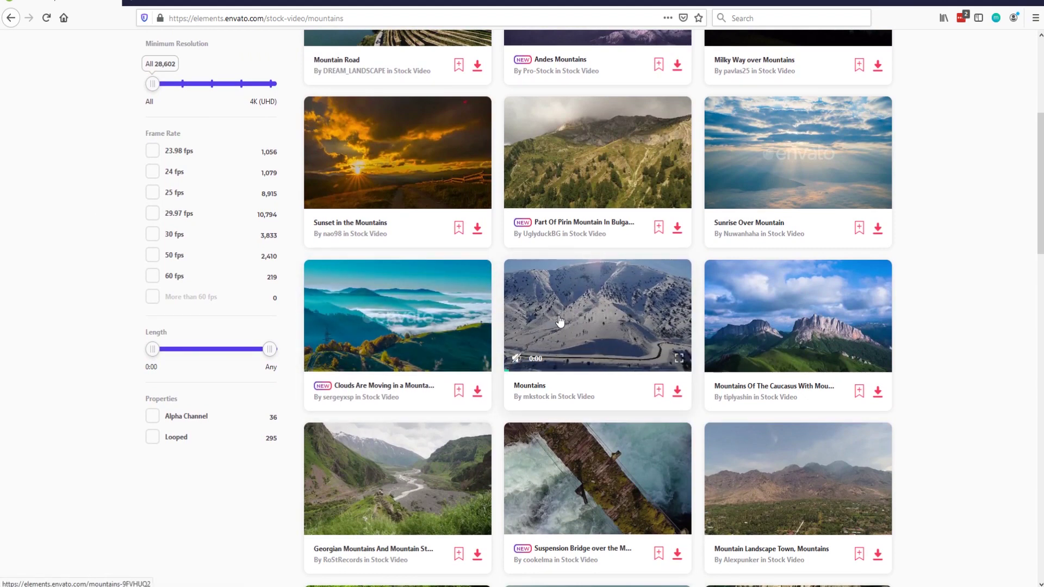
scroll(561, 327, down, 5)
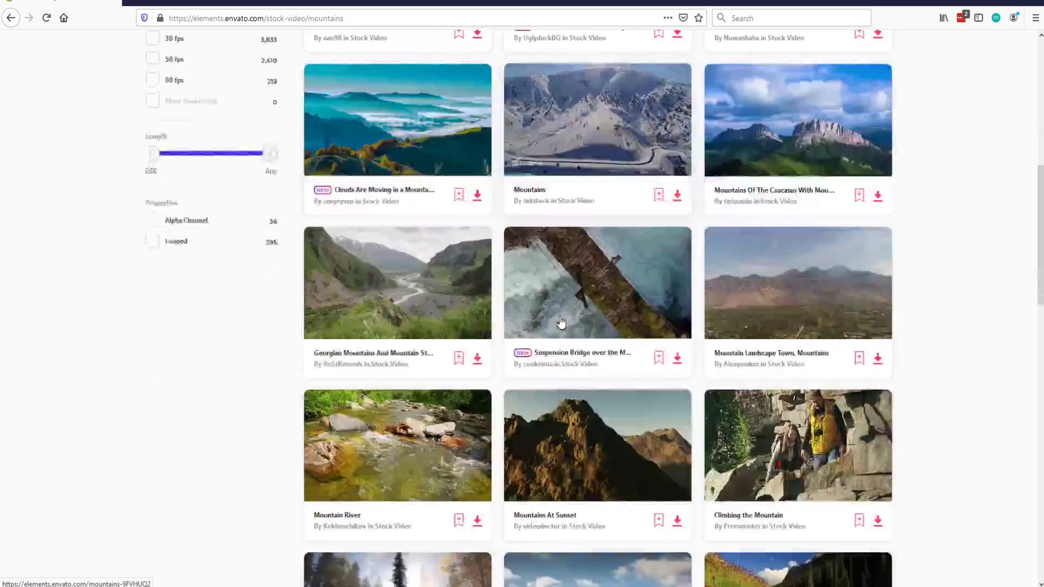
scroll(563, 349, down, 5)
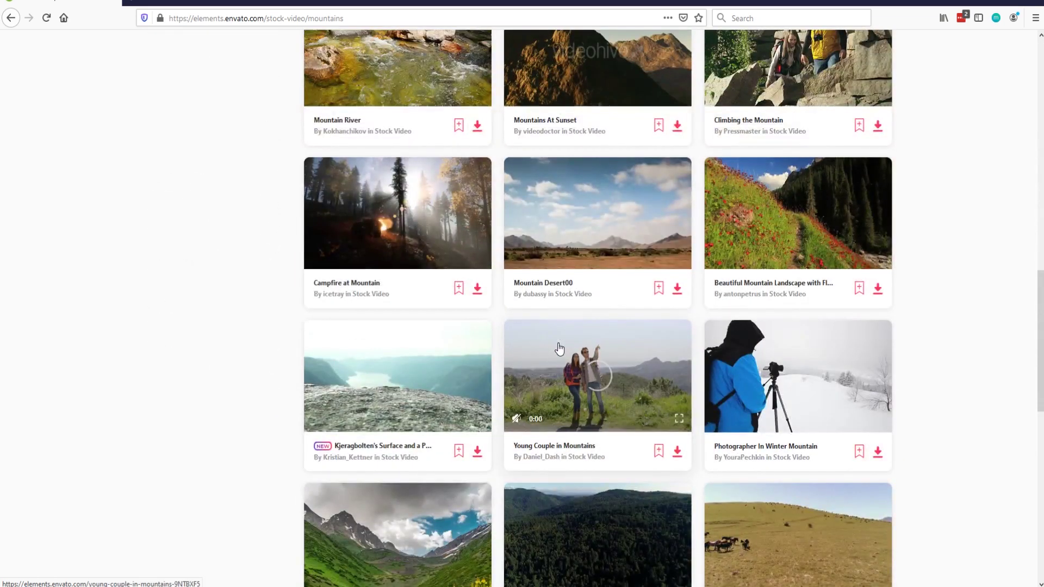
scroll(280, 359, down, 7)
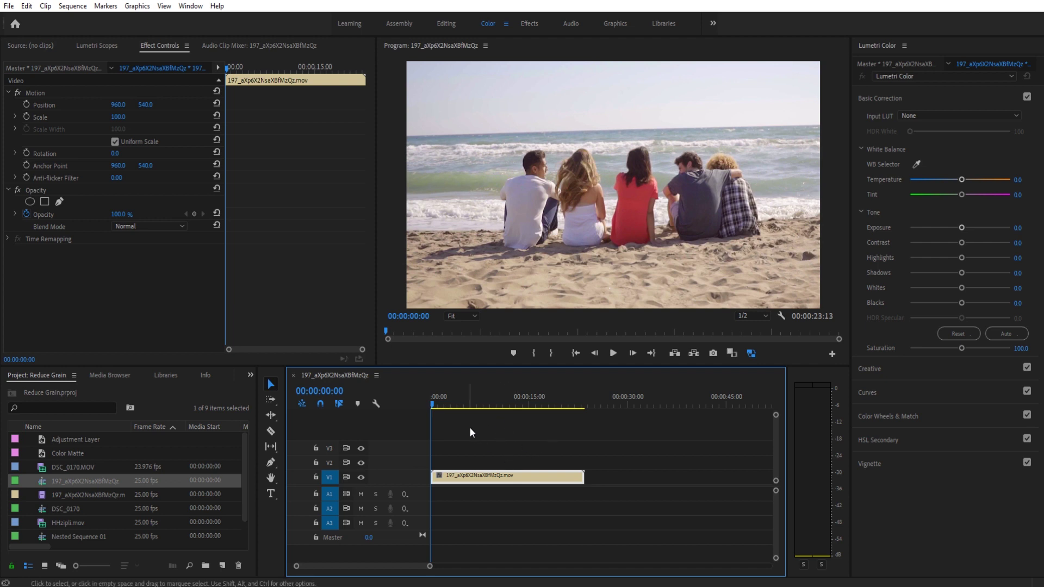
- Preview the beach clip in the new sequence and trim its end to 00:00:05:08
key(space)
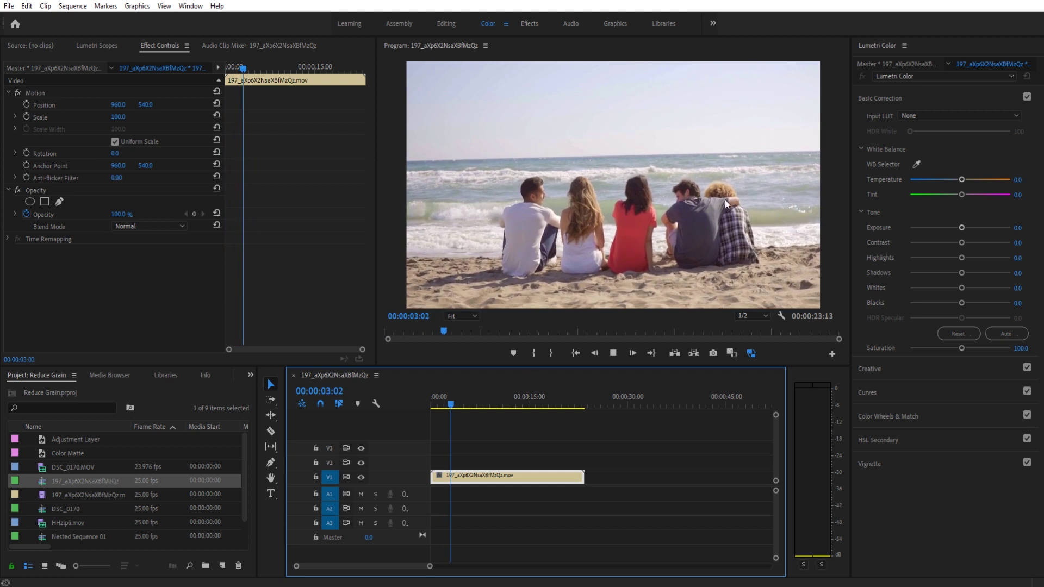
key(space)
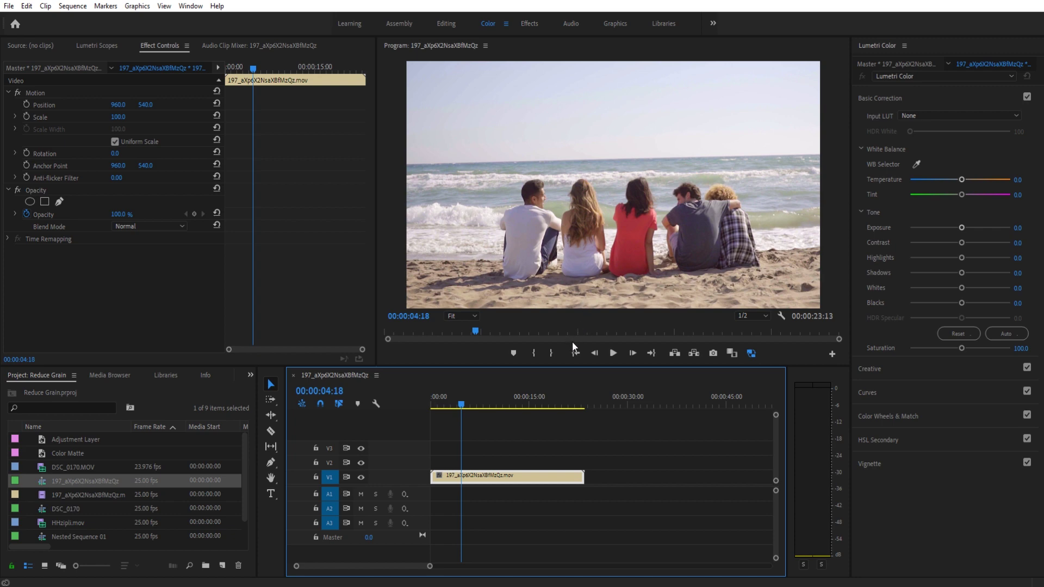
mouse_move(472, 402)
mouse_down()
mouse_move(510, 403)
mouse_move(434, 406)
mouse_move(467, 402)
mouse_up()
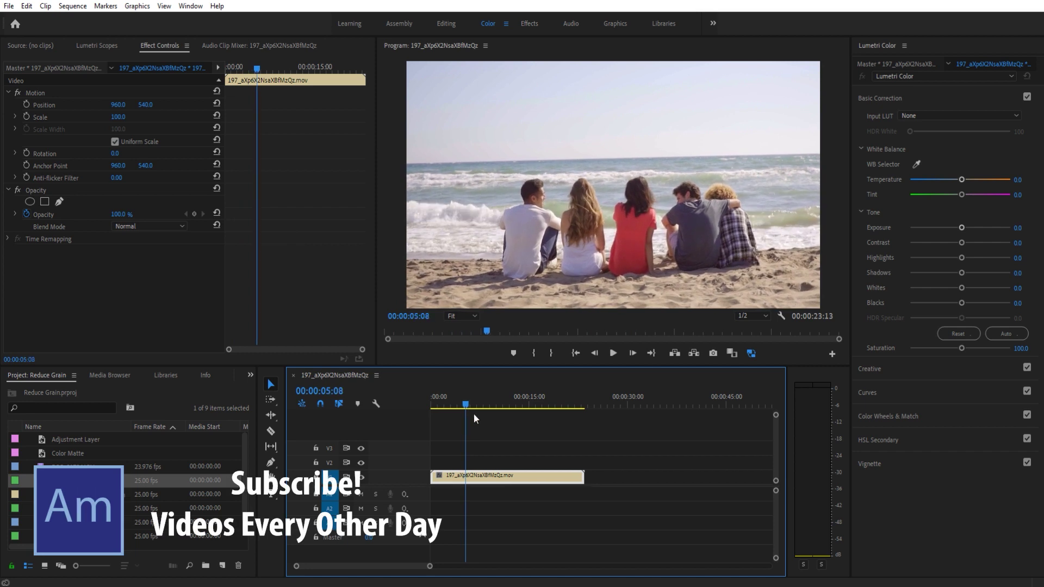
drag(584, 477, 460, 476)
mouse_move(464, 407)
mouse_down()
mouse_move(425, 403)
mouse_move(454, 407)
mouse_up()
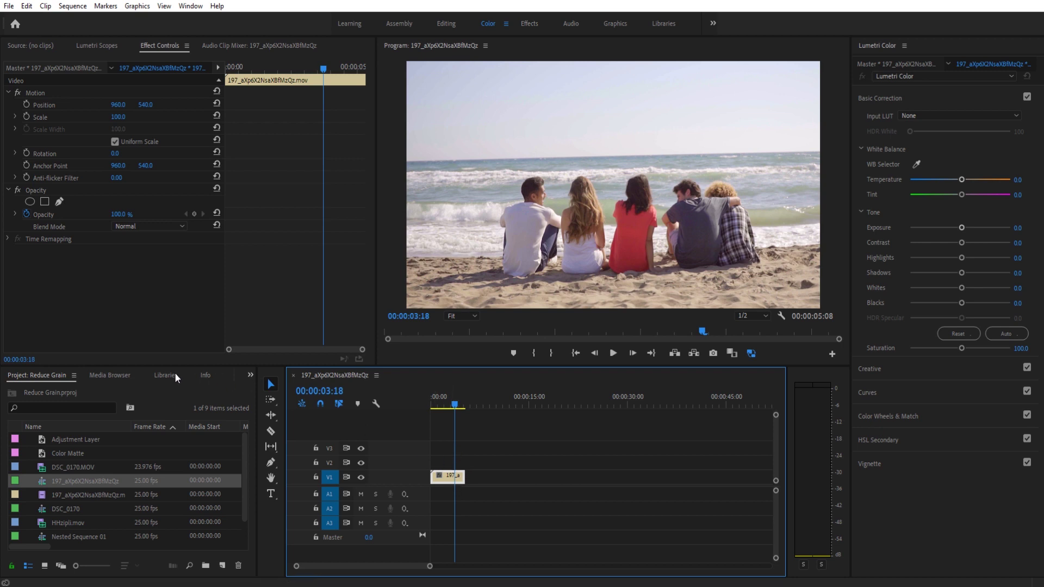
- Search the effects for "warp" and apply Warp Stabilizer to the beach clip on V1
click(250, 375)
click(272, 439)
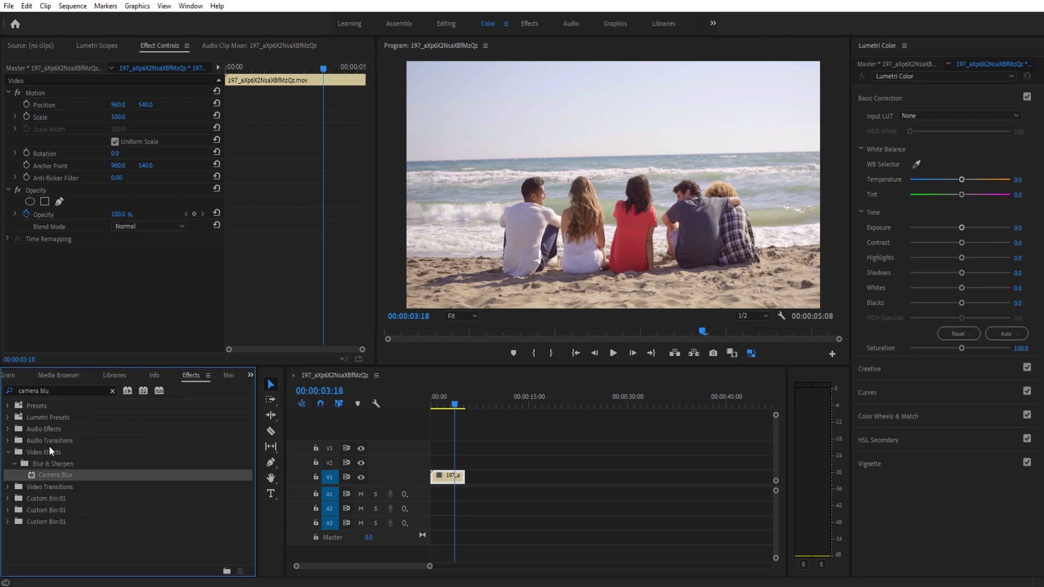
click(63, 397)
text(warp)
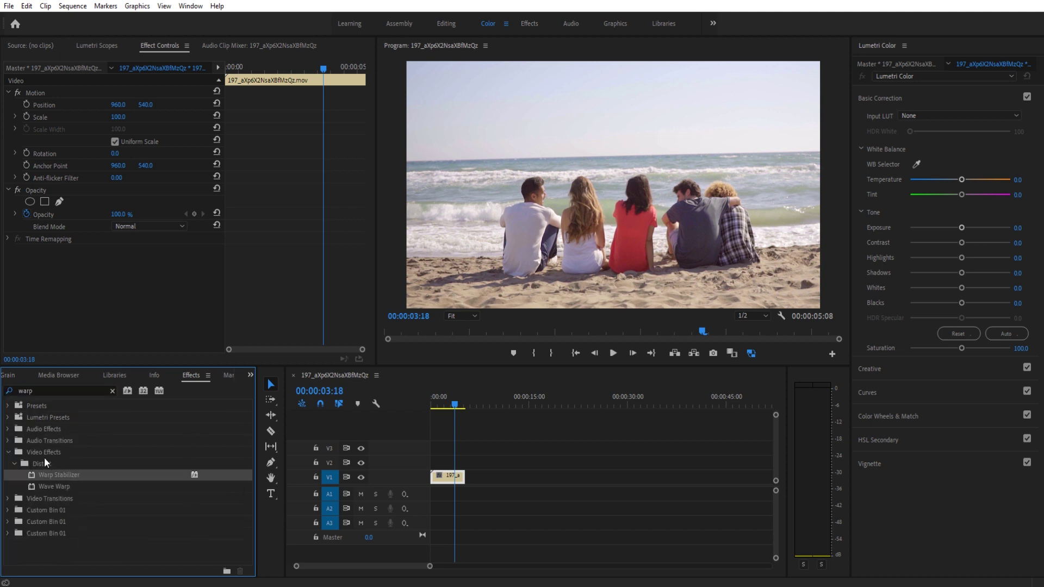
drag(41, 475, 453, 480)
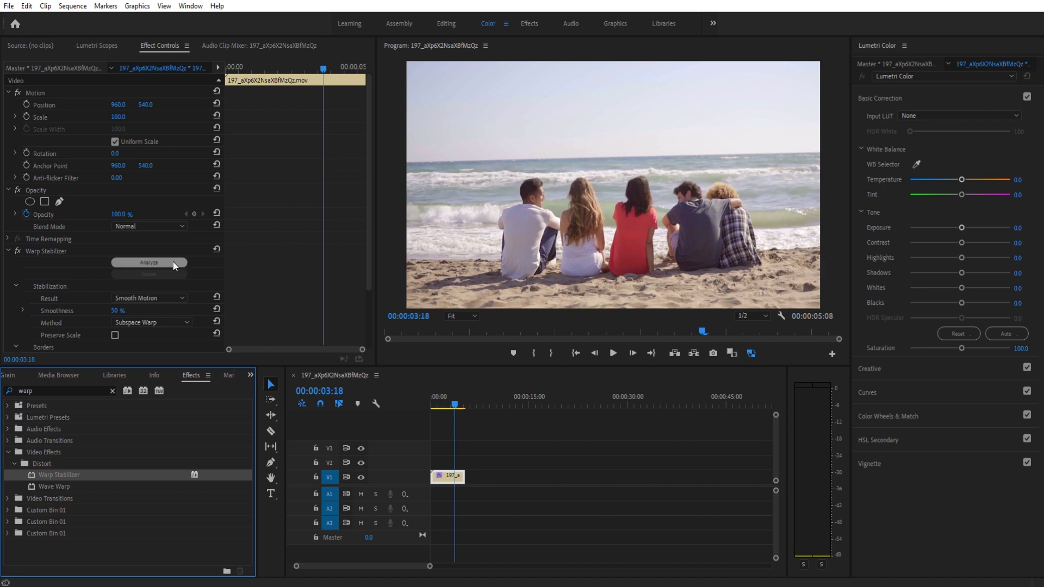
- Check the stabilized footage and set the Warp Stabilizer result to No Motion
mouse_move(459, 409)
mouse_down()
mouse_move(438, 409)
mouse_move(454, 407)
mouse_up()
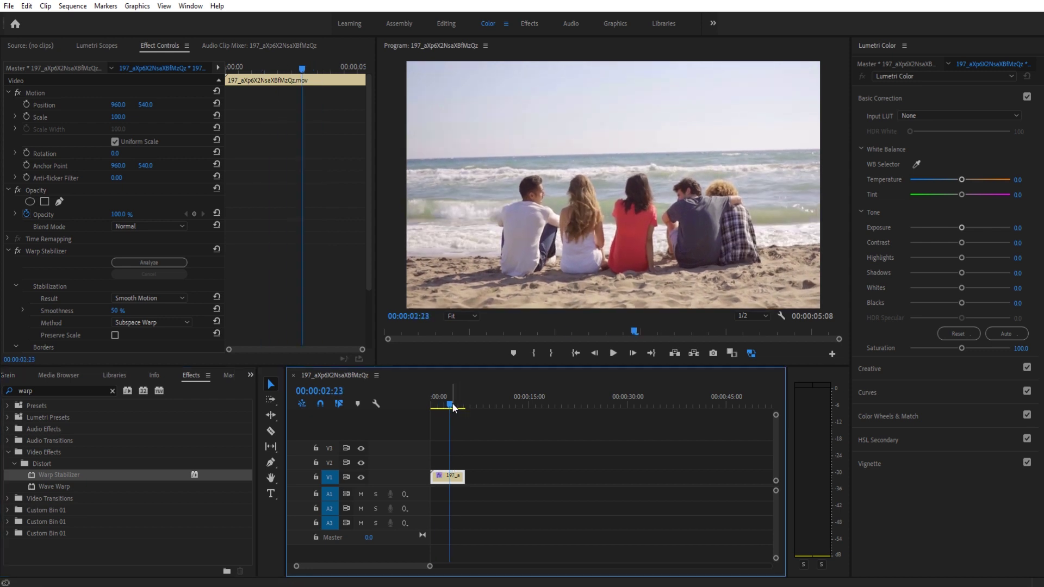
click(147, 300)
click(152, 321)
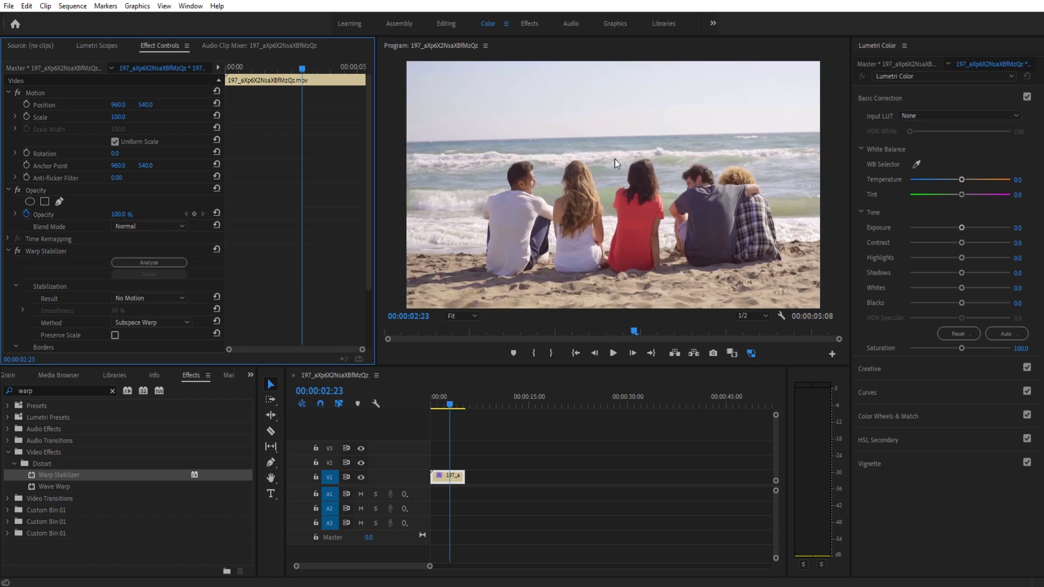
- Play the stabilized beach clip from the start to check for remaining camera movement, then return to the beginning
click(433, 398)
key(space)
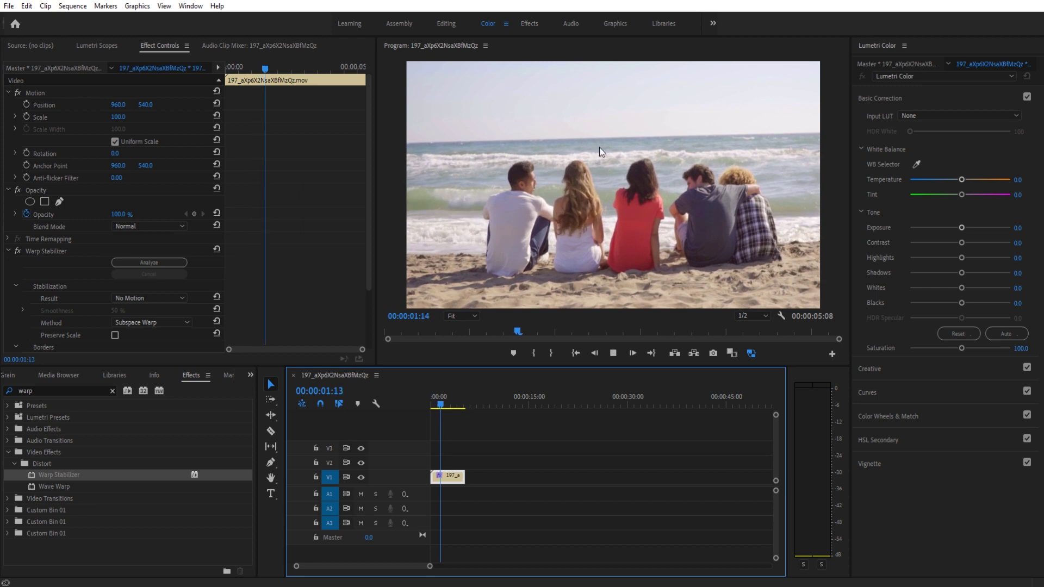
key(space)
mouse_move(447, 407)
mouse_down()
mouse_move(458, 407)
mouse_move(436, 407)
mouse_up()
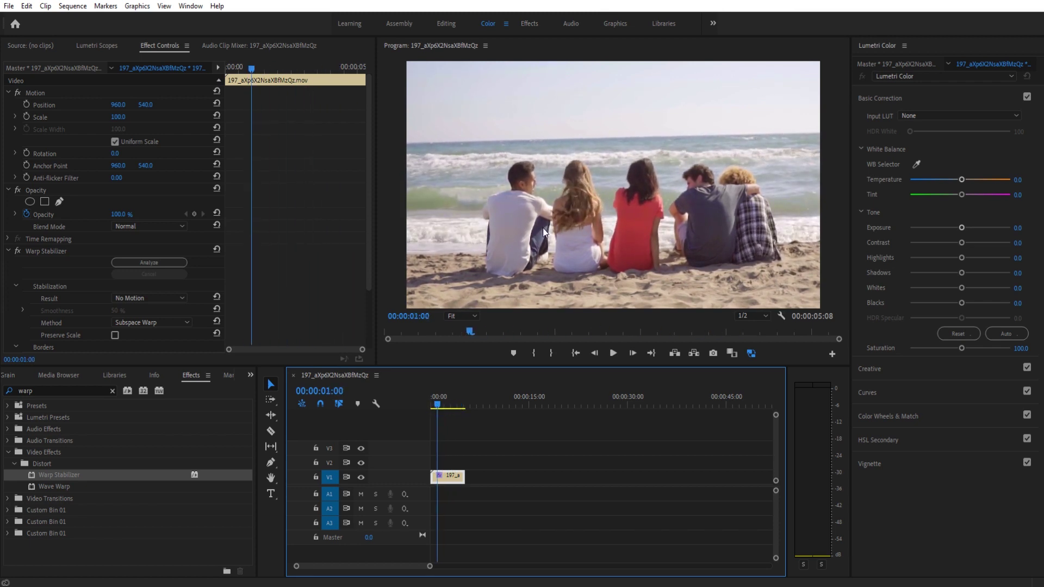
click(433, 405)
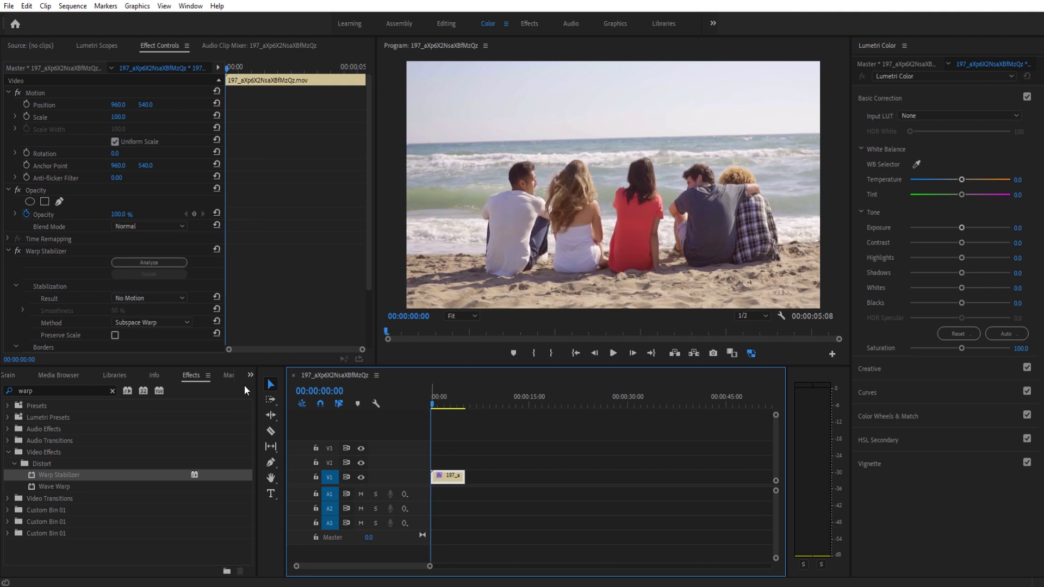
- Place the HHzipli.mov mountain clip on V2 above the start of the beach clip and delete its audio
click(8, 377)
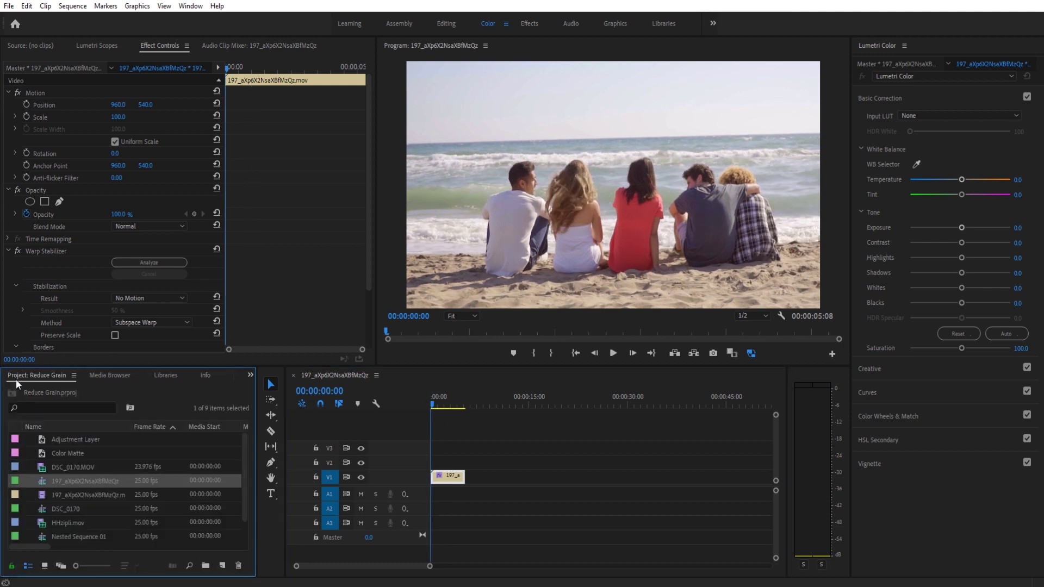
click(83, 521)
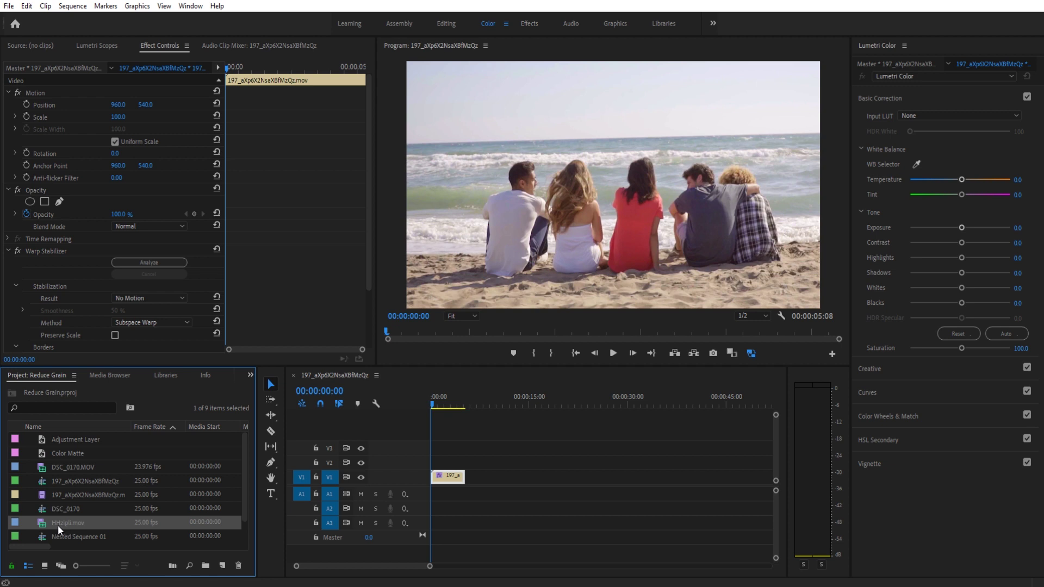
drag(63, 523, 461, 507)
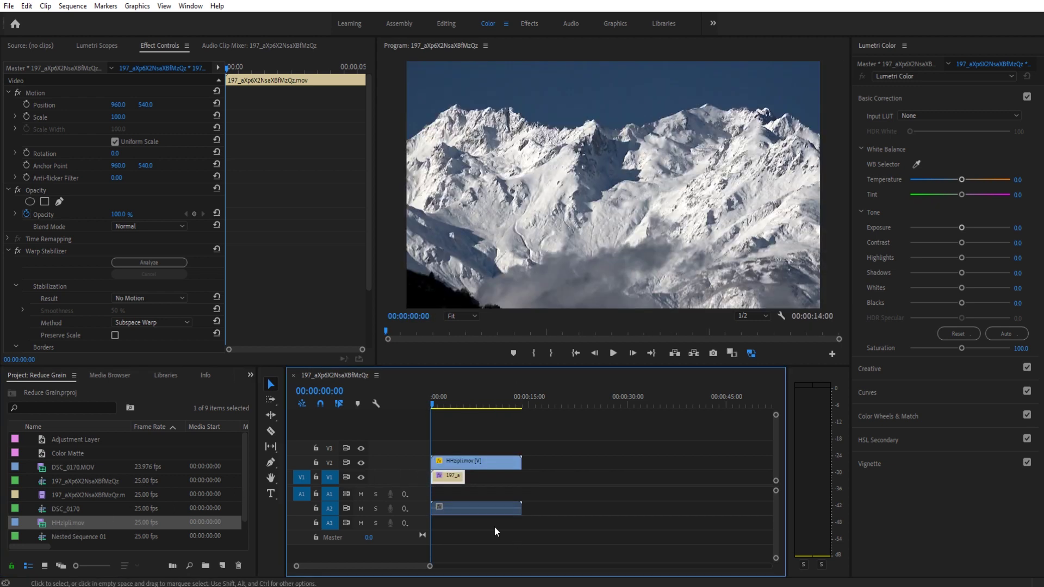
alt+click(462, 508)
key(Delete)
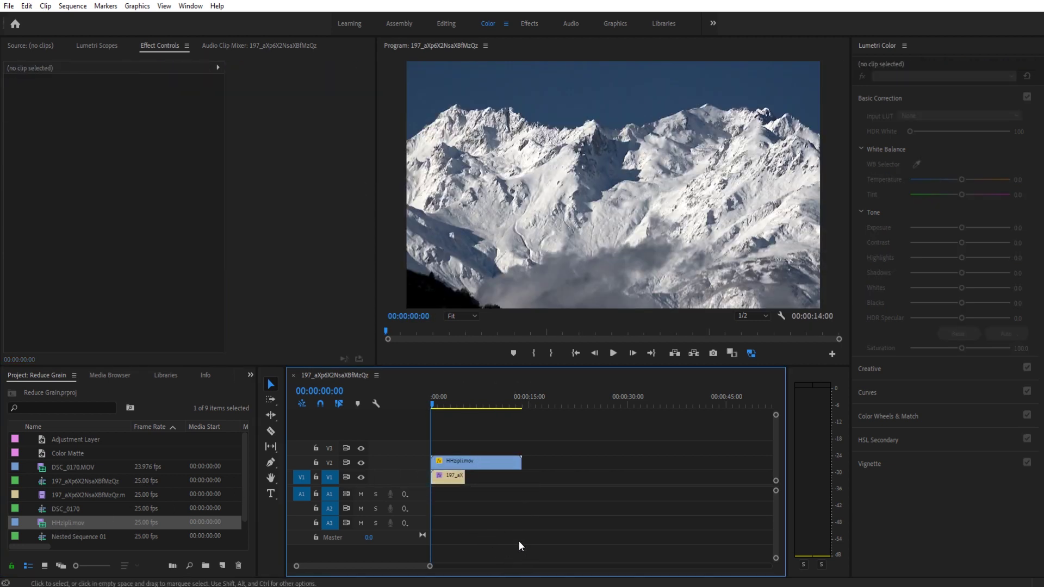
- Hide track V2 and draw a closed four-point pen opacity mask on the mountain clip, enclosing the beach clip's sky above the horizon
click(361, 462)
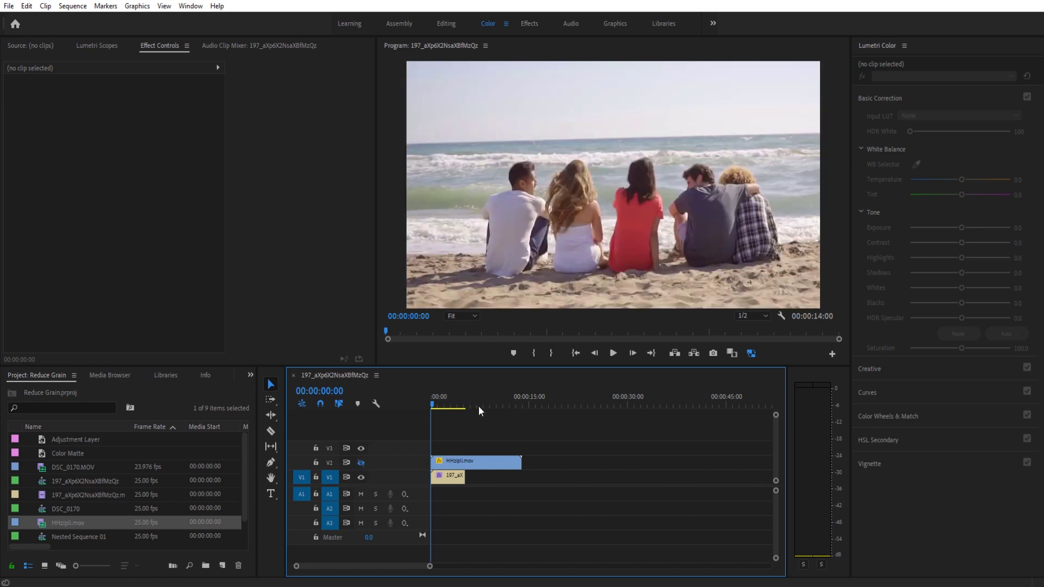
click(462, 458)
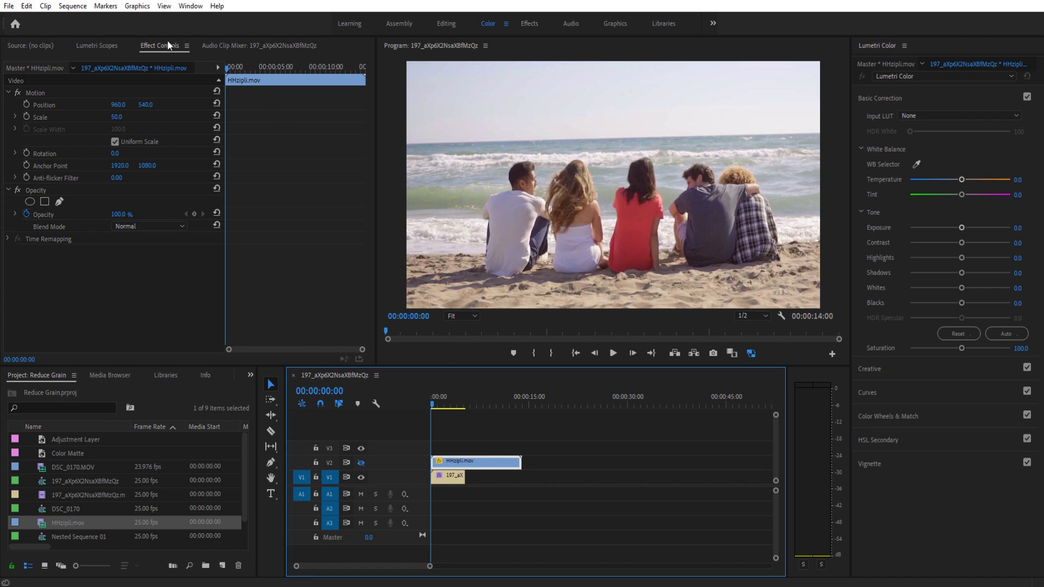
click(60, 202)
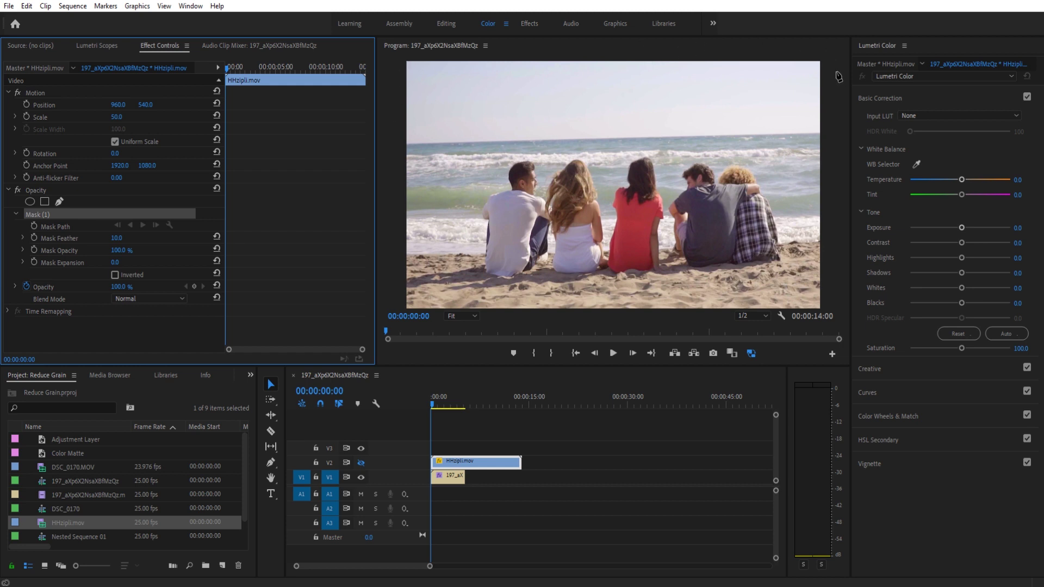
click(460, 316)
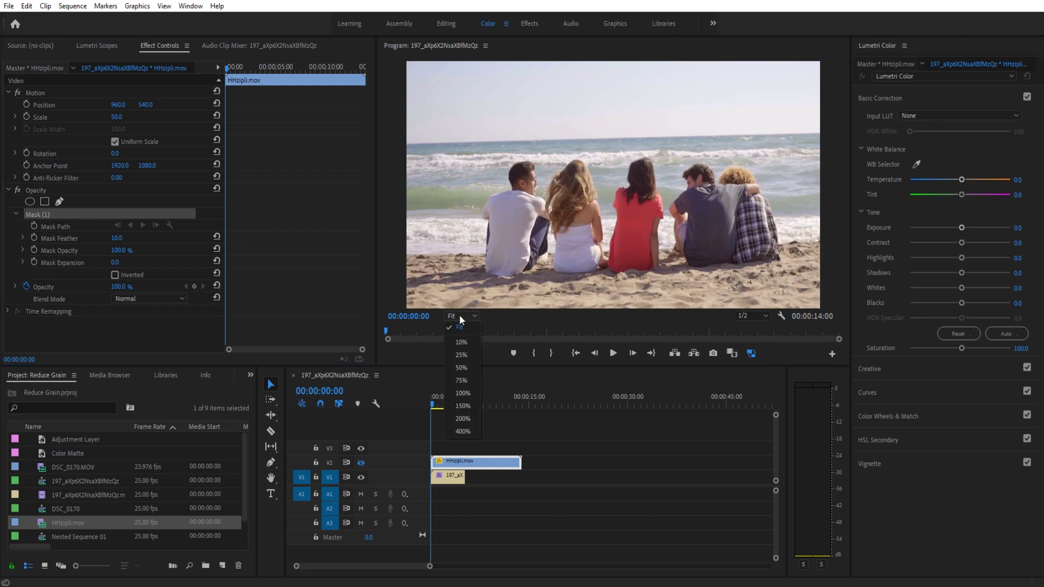
click(462, 353)
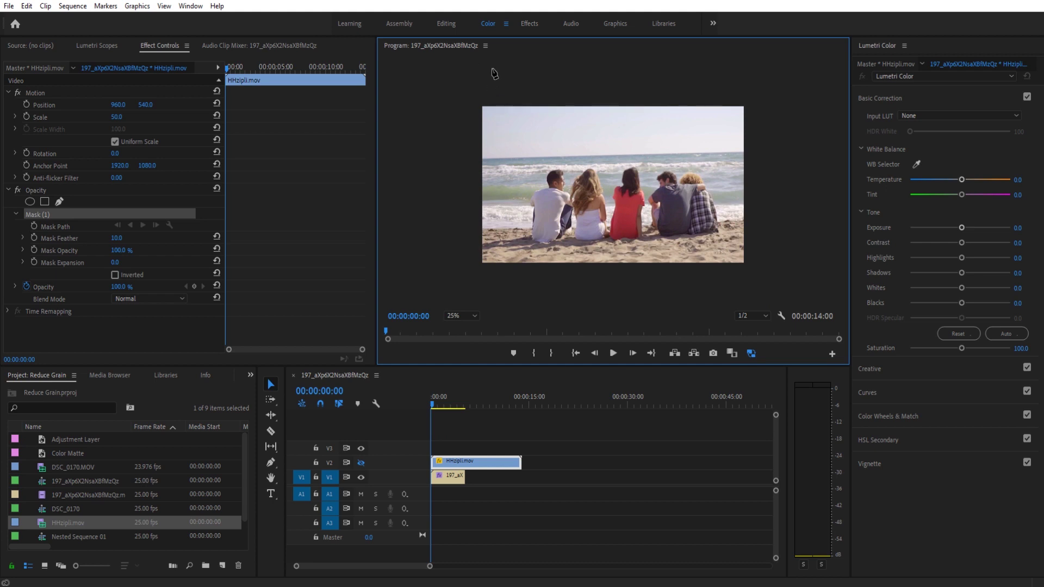
click(474, 158)
click(759, 151)
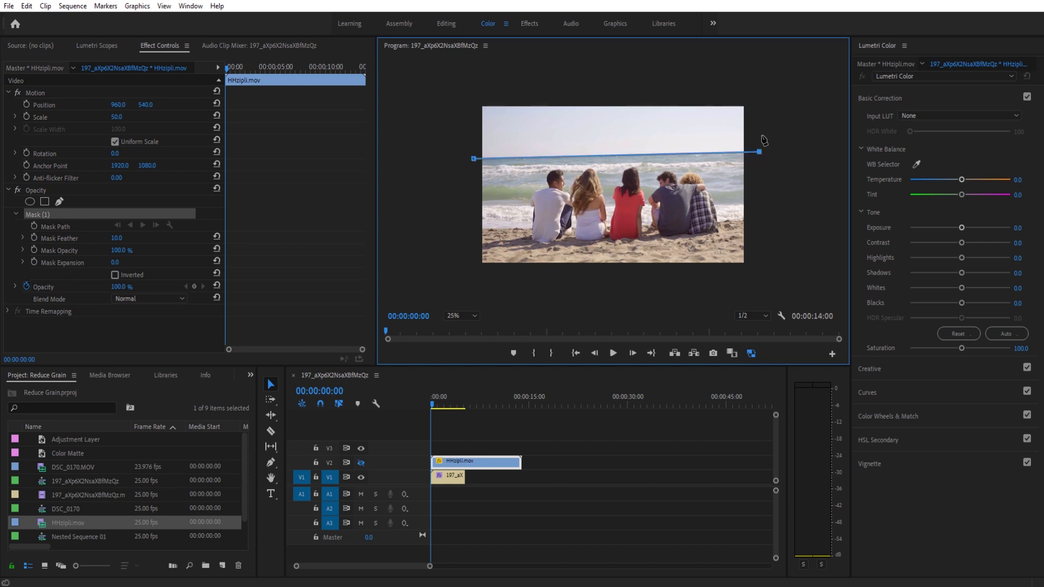
click(761, 80)
click(465, 75)
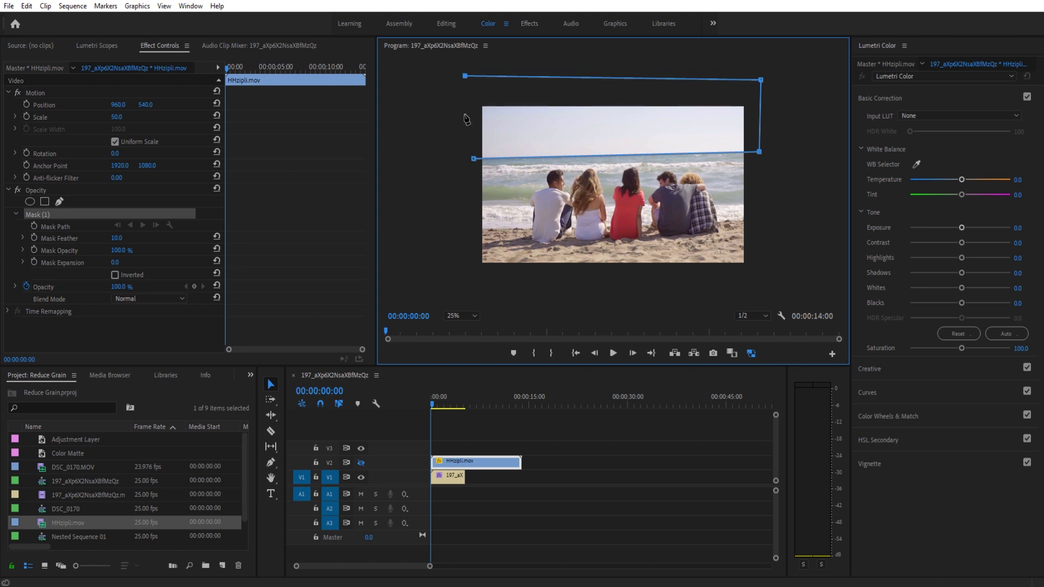
click(474, 159)
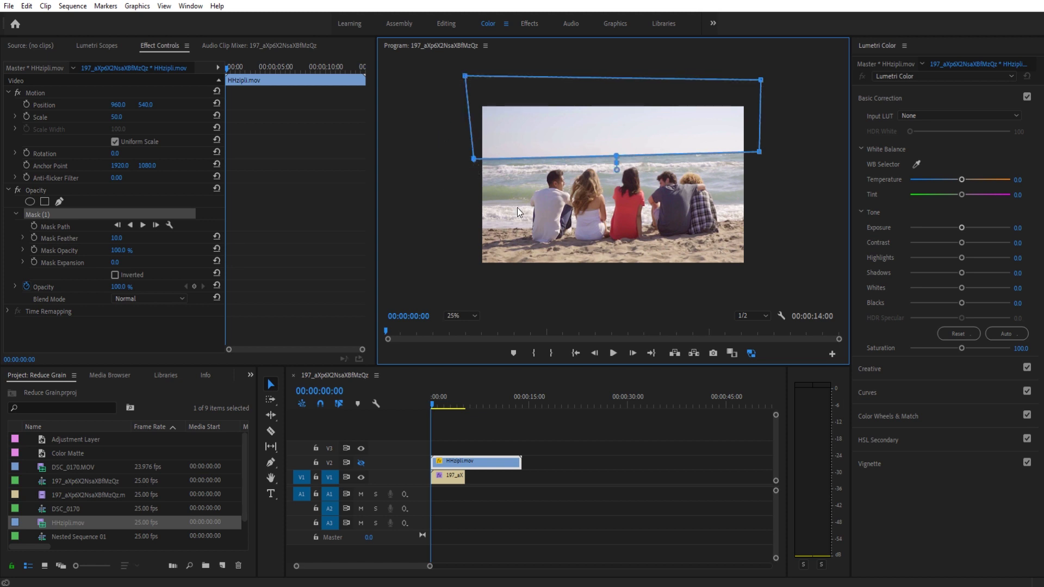
- Make track V2 visible again and fit the masked composite to the program view
click(361, 463)
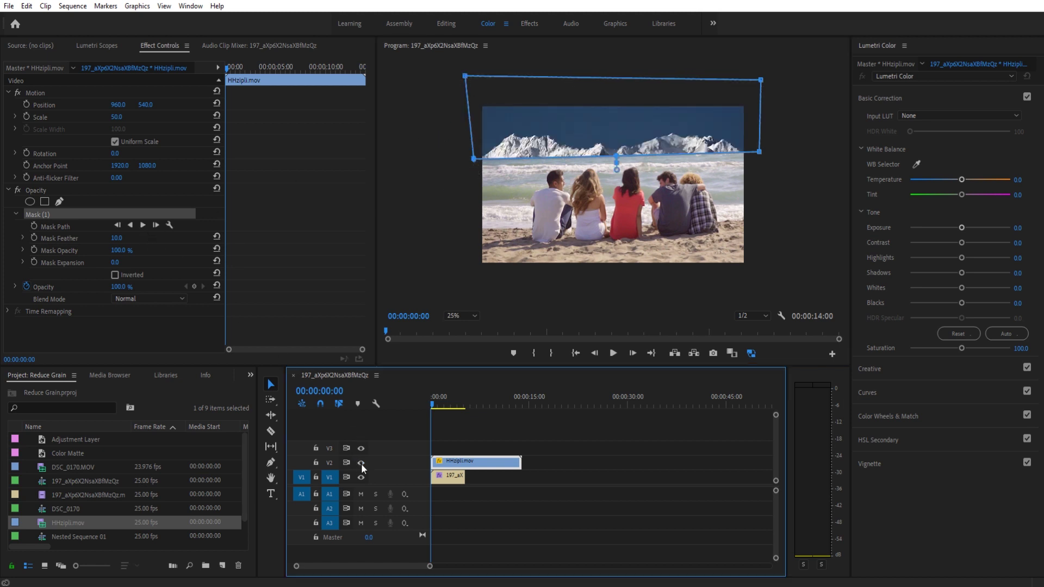
click(659, 427)
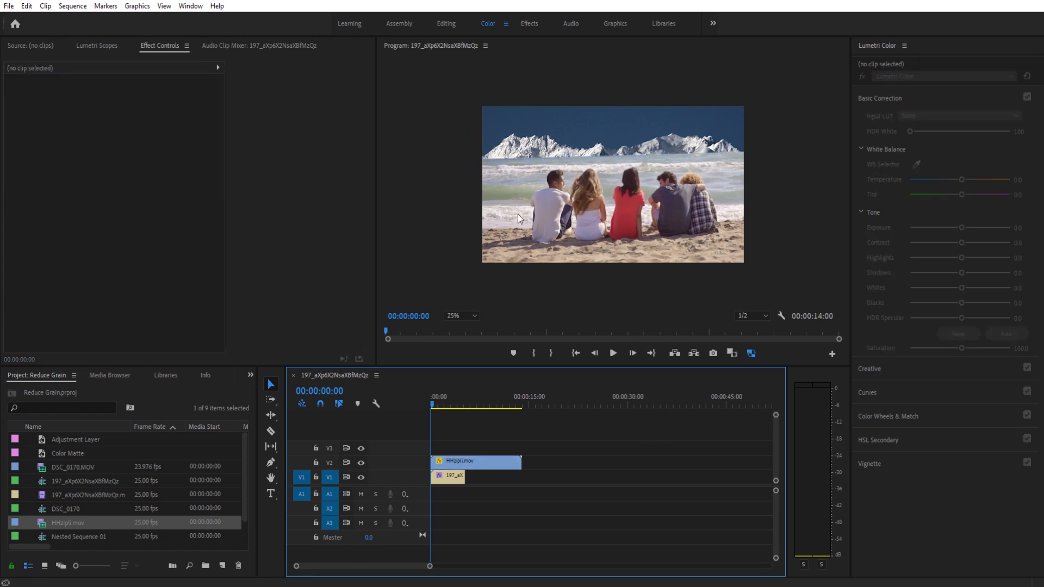
click(460, 316)
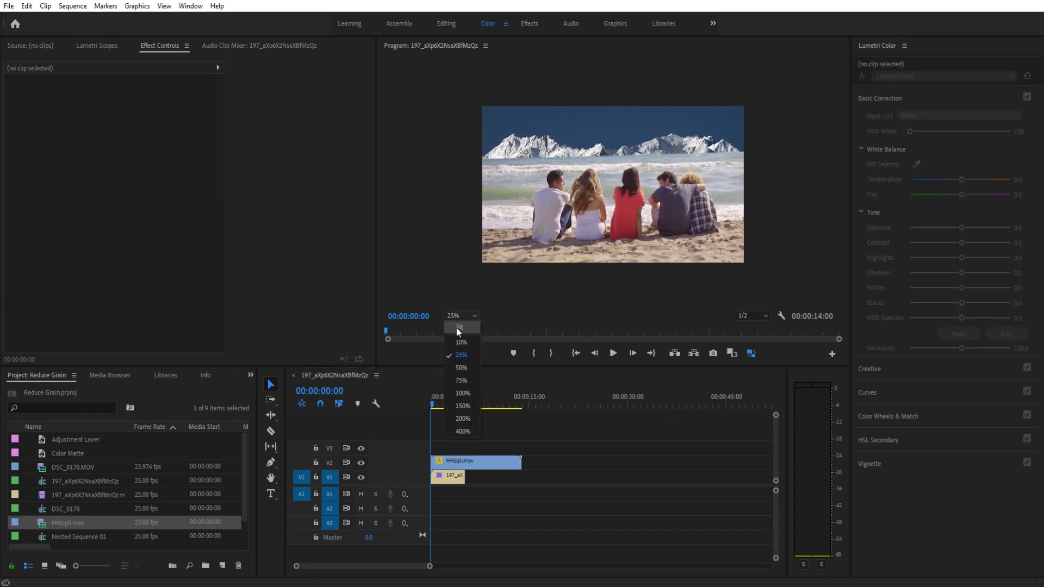
click(458, 328)
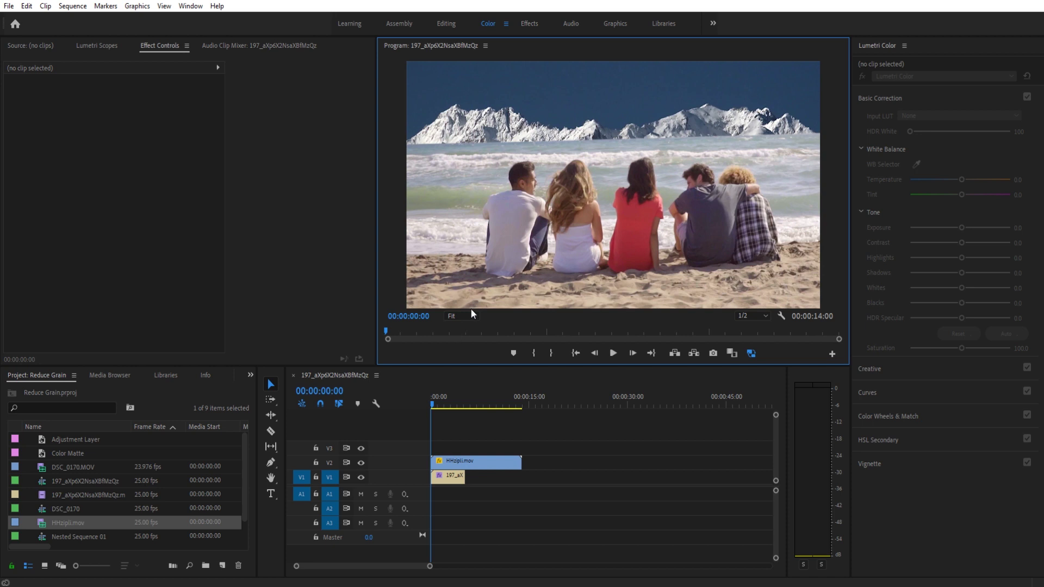
- Search the effects for "transfor" and apply the Transform effect to the mountain clip on V2
click(475, 463)
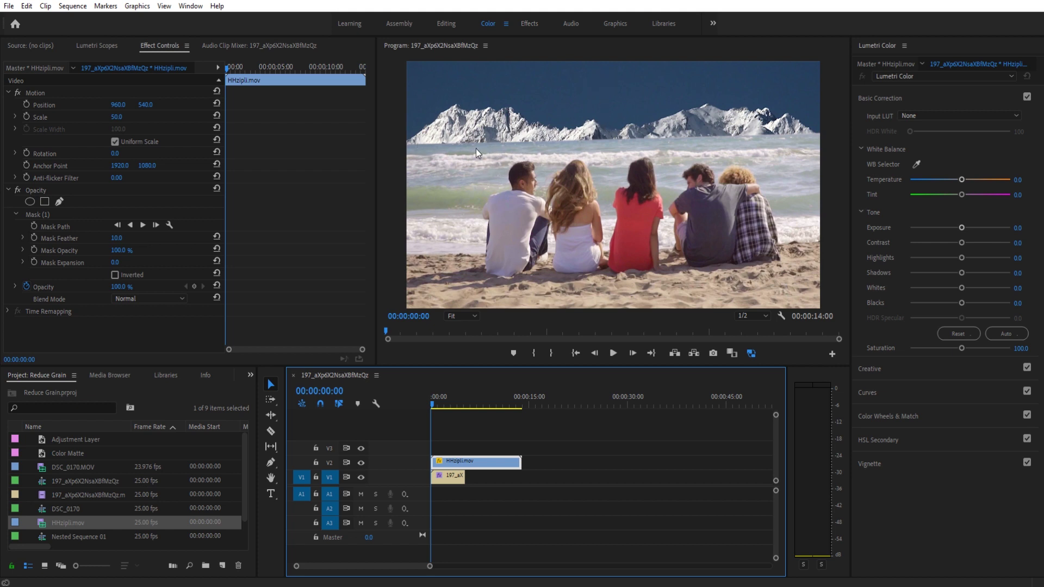
mouse_move(145, 104)
mouse_down()
mouse_move(36, 105)
mouse_move(145, 105)
mouse_up()
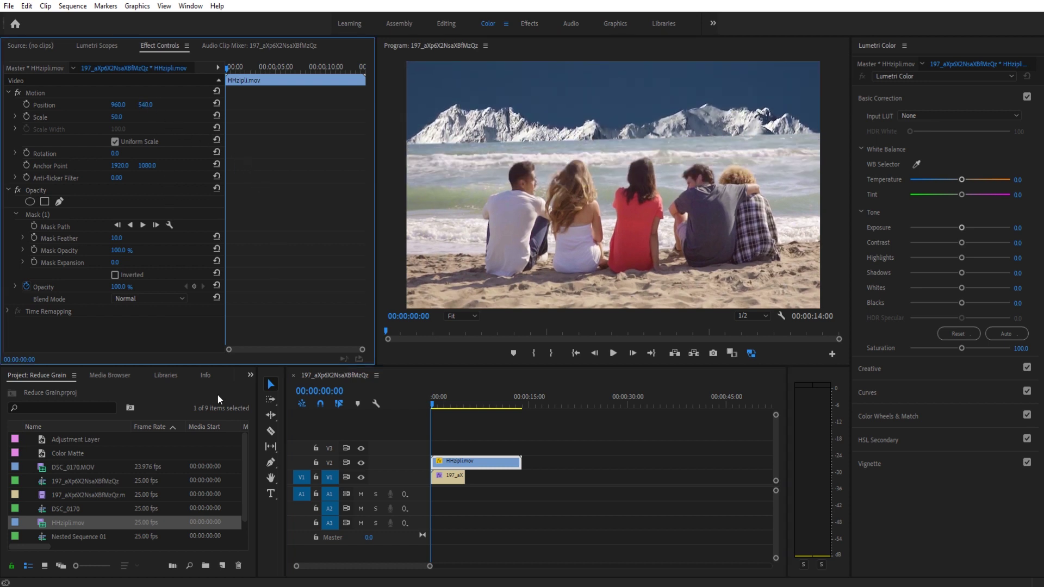
click(250, 375)
click(276, 429)
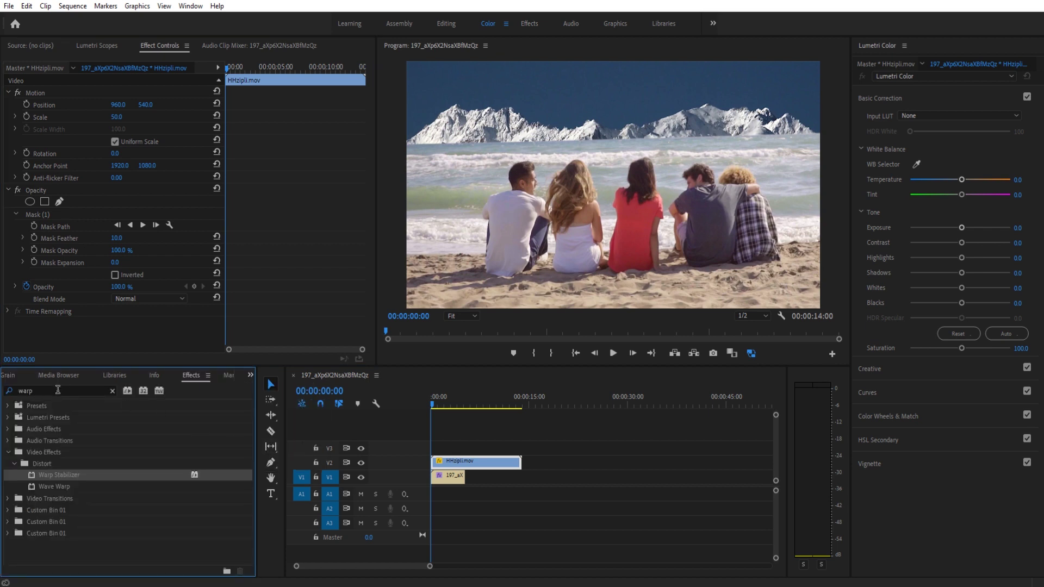
click(58, 390)
text(trans)
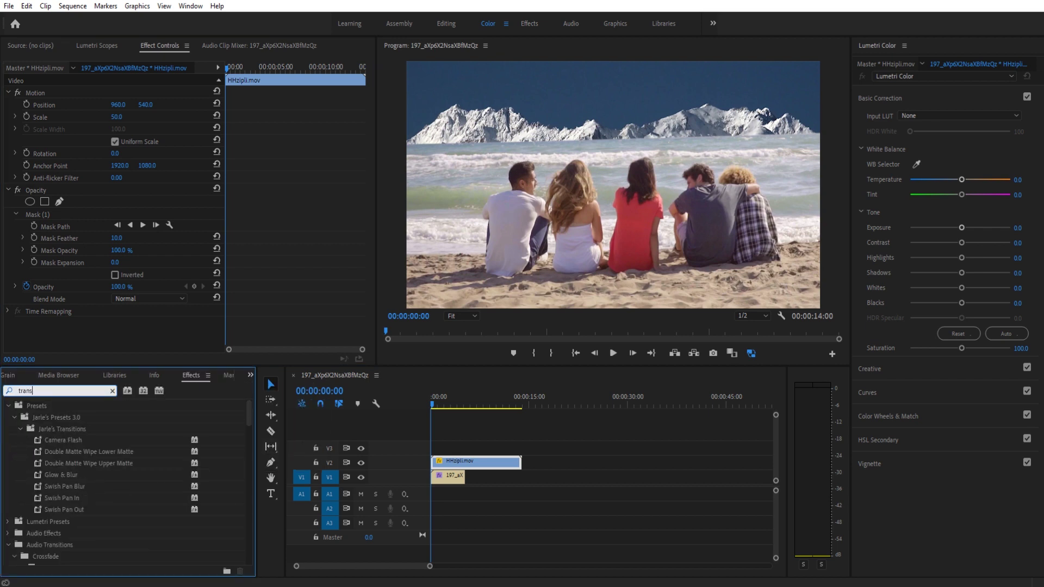
text(for)
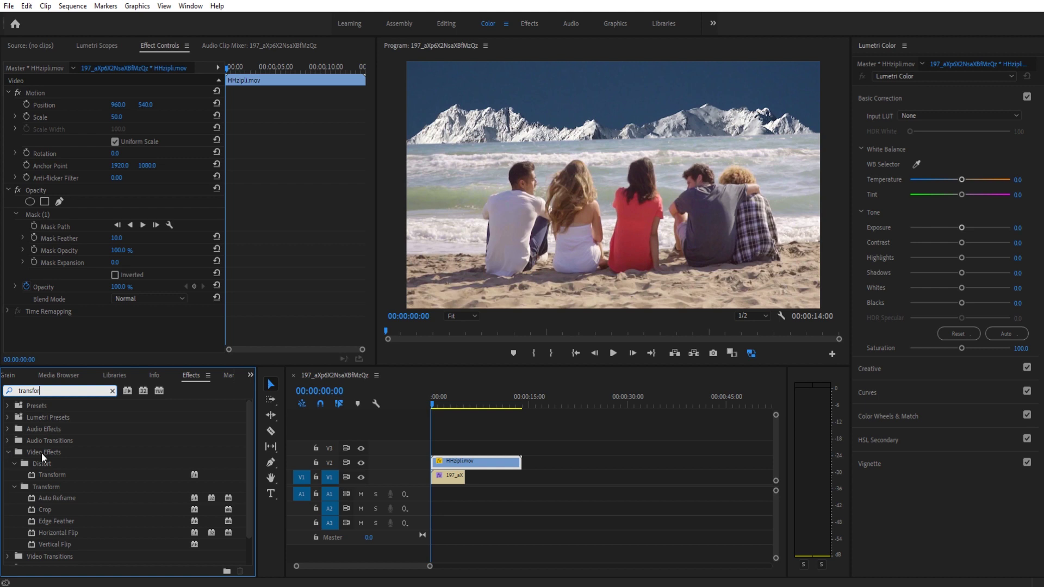
drag(48, 474, 510, 466)
- Set the mountain clip's Transform vertical position to -311 and its Mask Feather to 61
scroll(144, 335, down, 3)
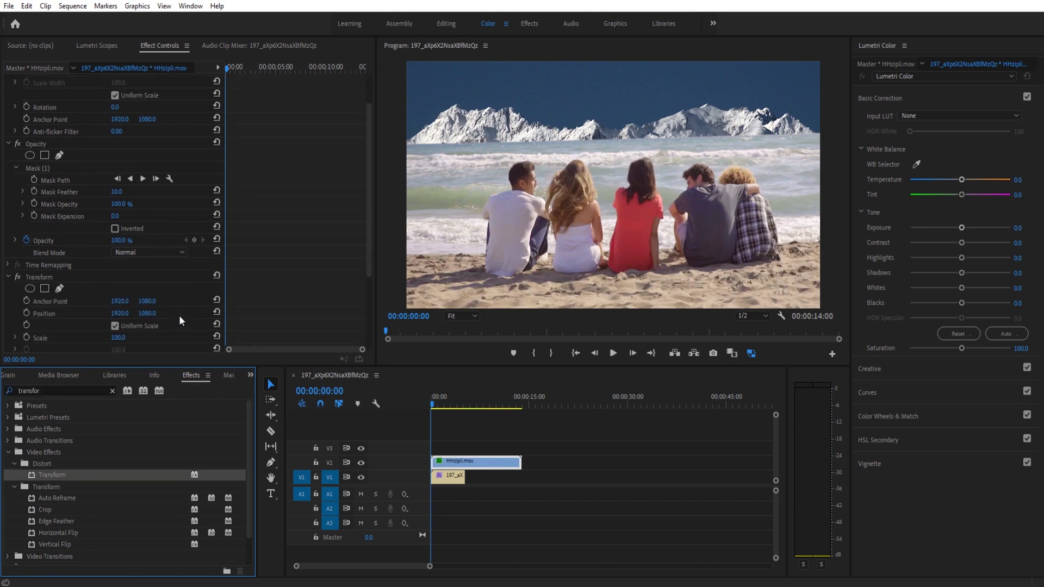
drag(145, 279, 31, 279)
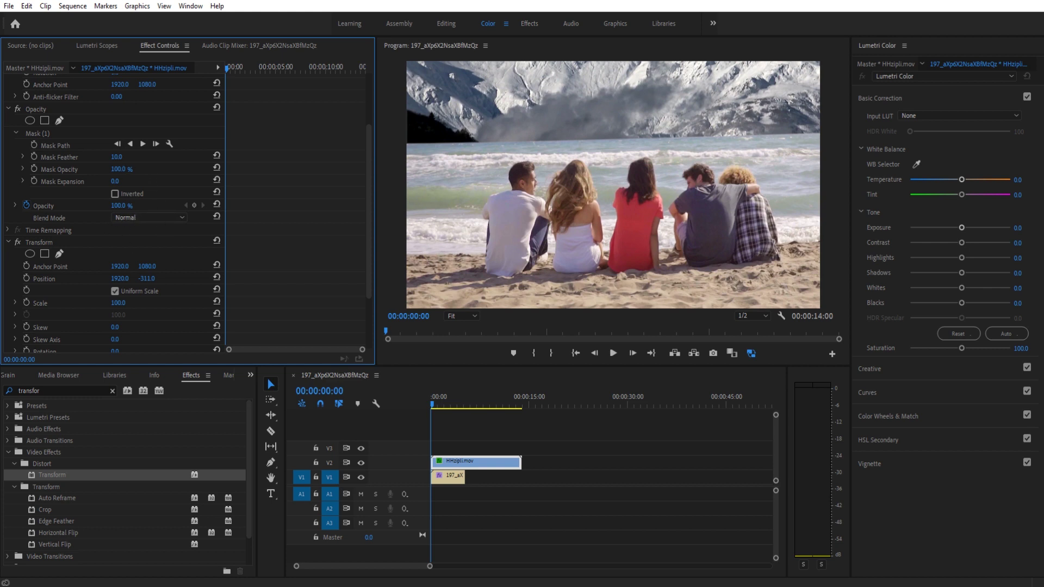
drag(117, 156, 169, 156)
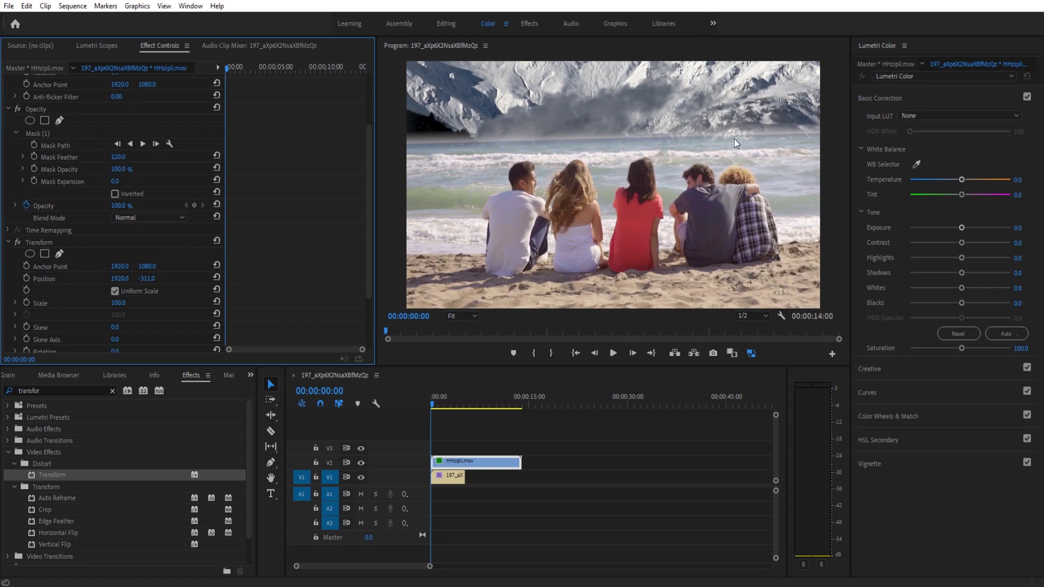
drag(118, 156, 86, 156)
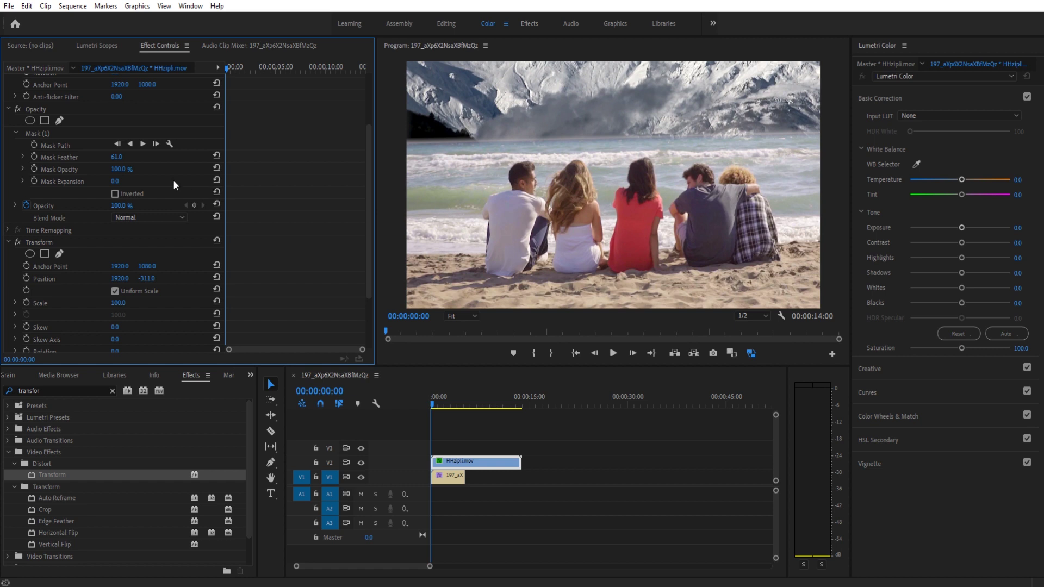
- Shift the mountain clip's opacity mask slightly down over the horizon line and play back the composite
click(44, 132)
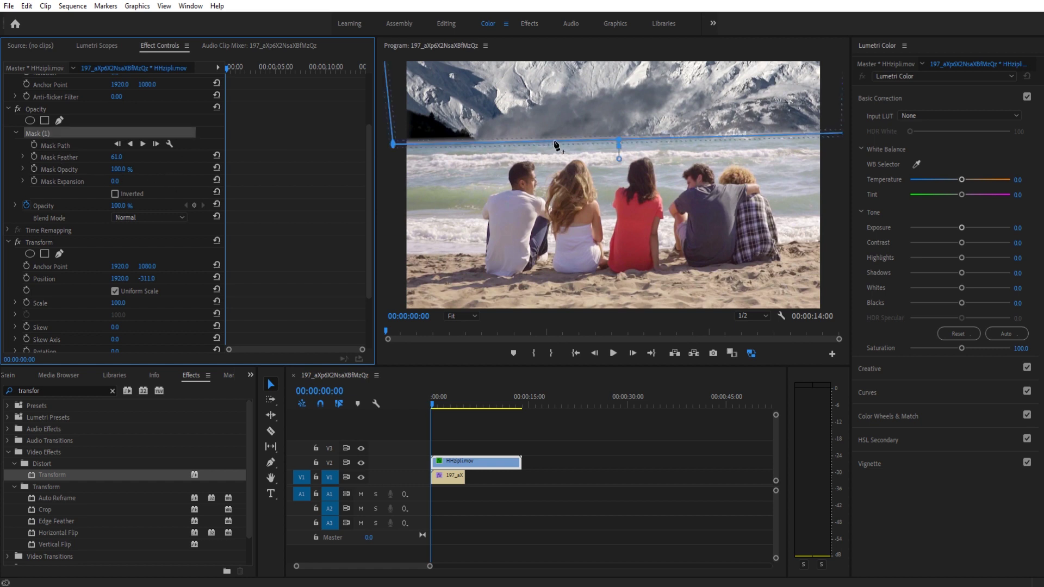
drag(655, 124, 656, 128)
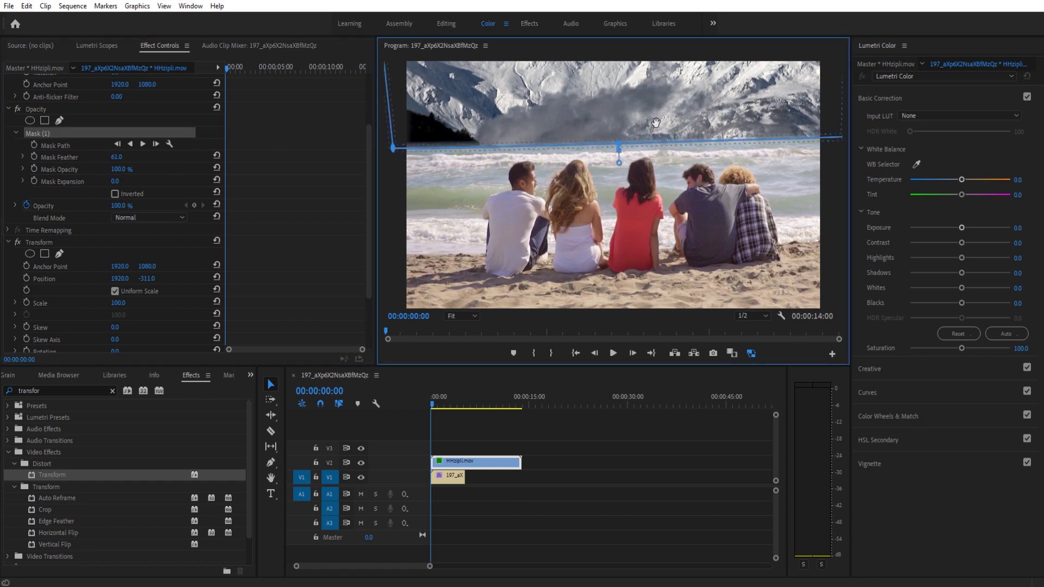
click(594, 454)
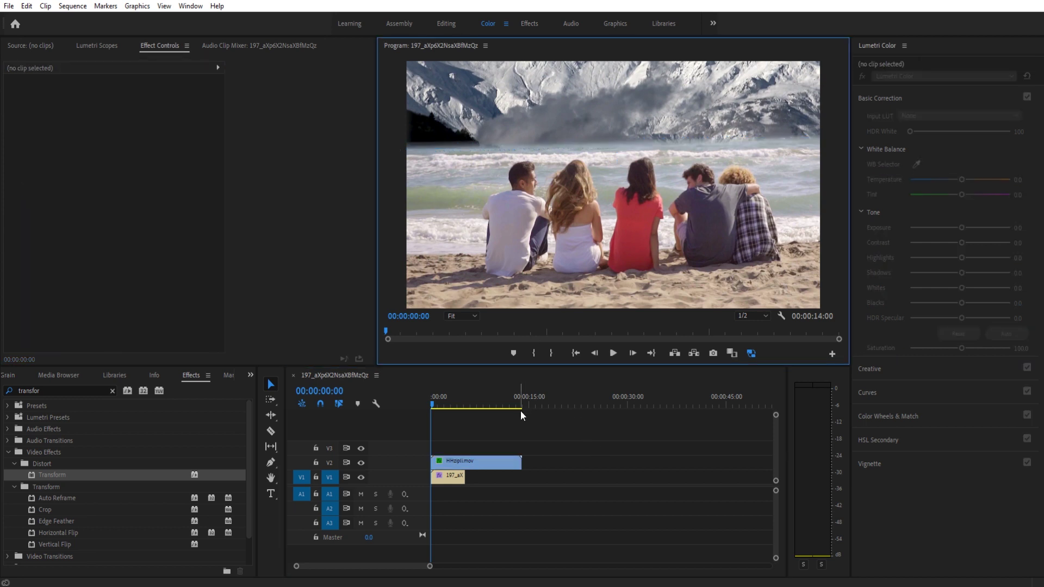
click(478, 461)
click(63, 214)
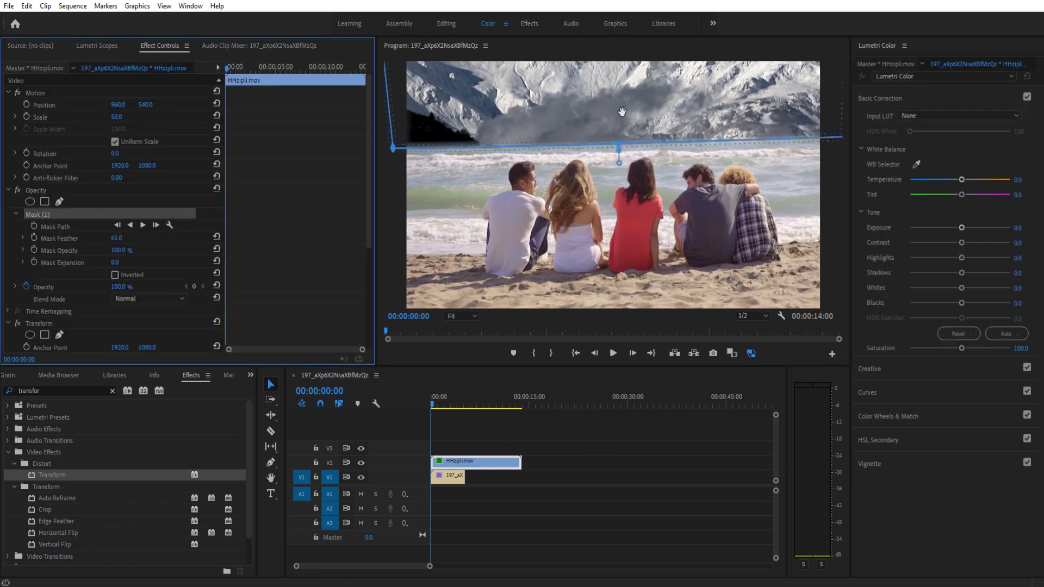
click(618, 422)
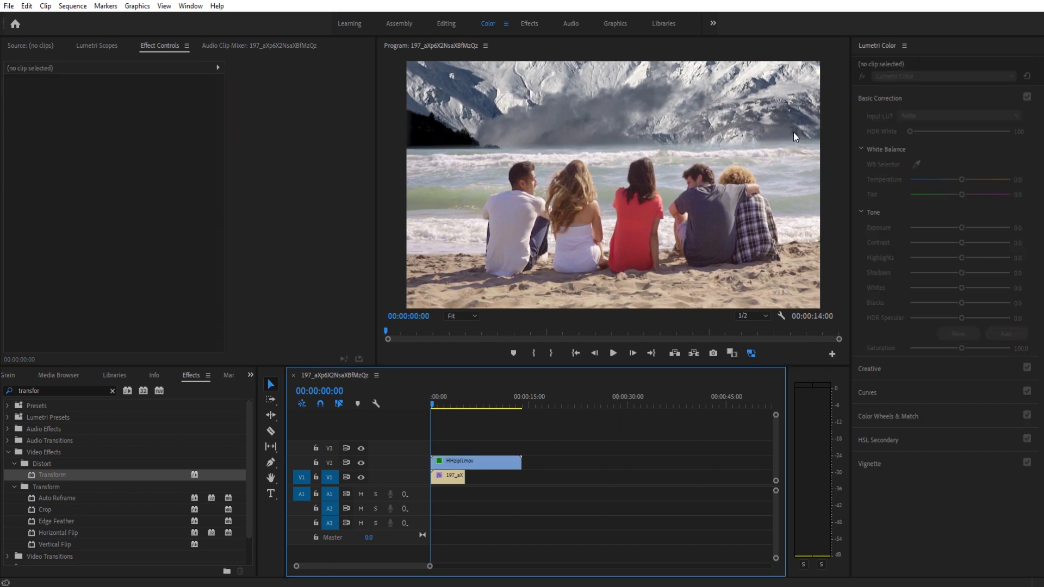
key(space)
- Search the effects for "lumetri color" and apply Lumetri Color to the mountain clip on V2
click(492, 463)
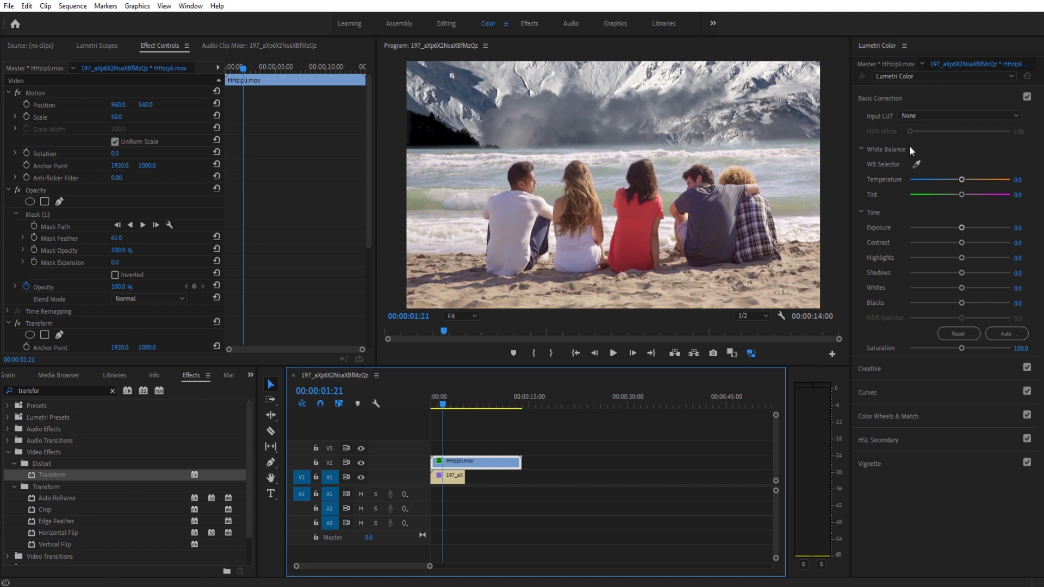
click(488, 464)
double_click(31, 387)
text(lume)
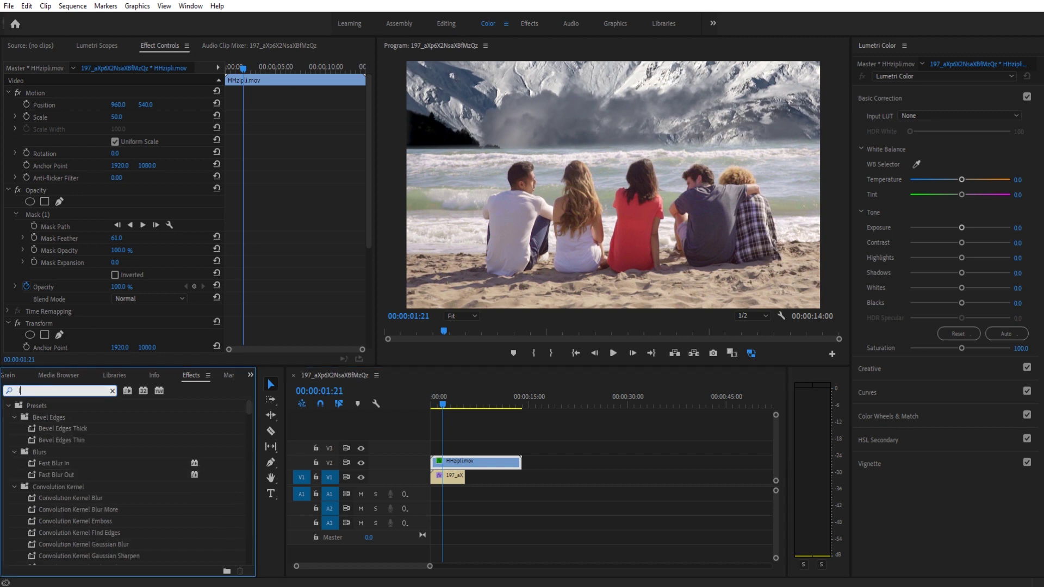
text(tri color)
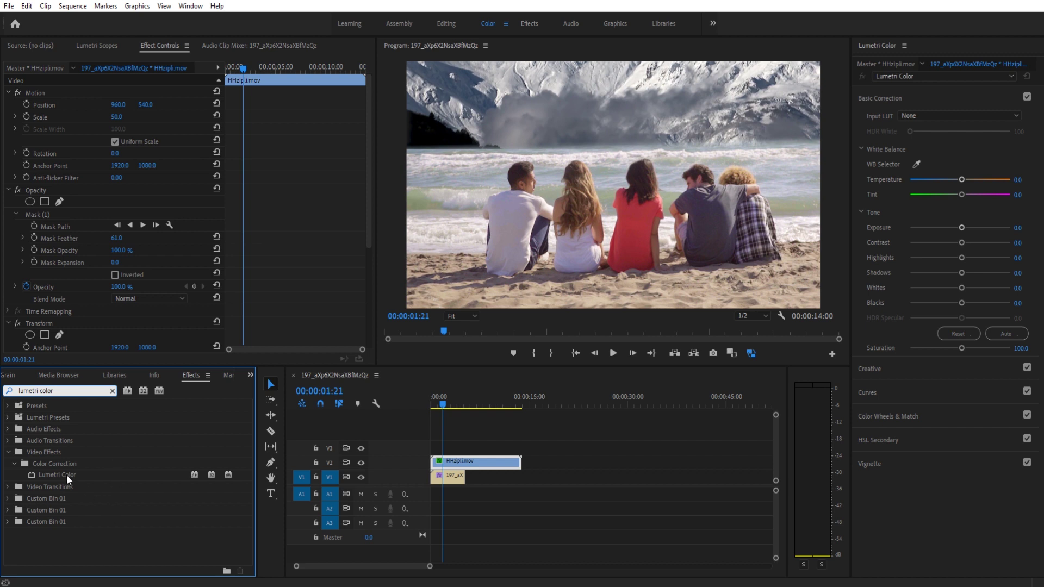
drag(66, 475, 466, 461)
- Grade the mountain clip with Temperature 18.9, Exposure 1.2 and Contrast 4.9
drag(962, 179, 969, 179)
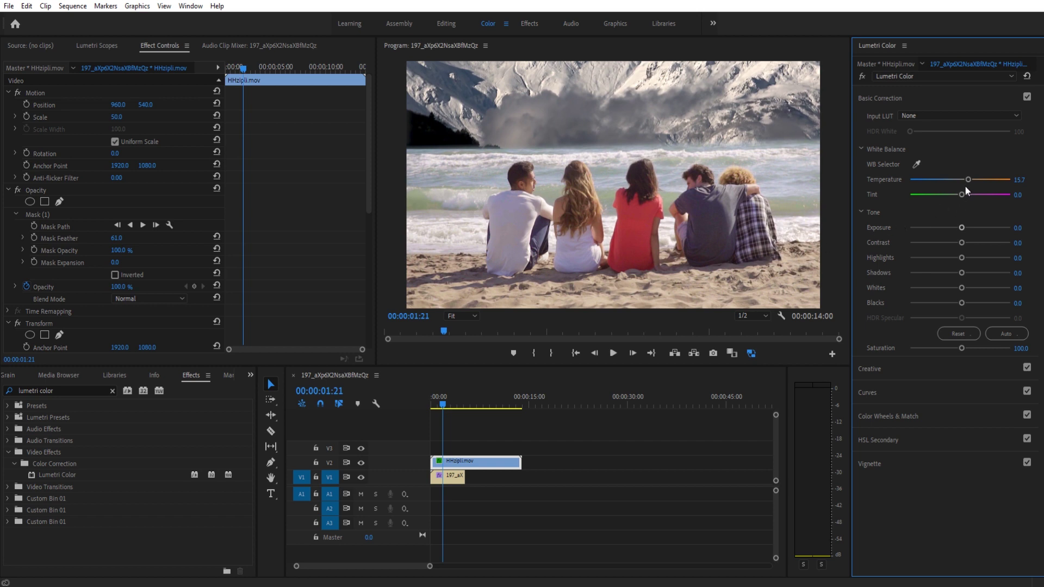
drag(968, 179, 971, 180)
drag(962, 228, 965, 229)
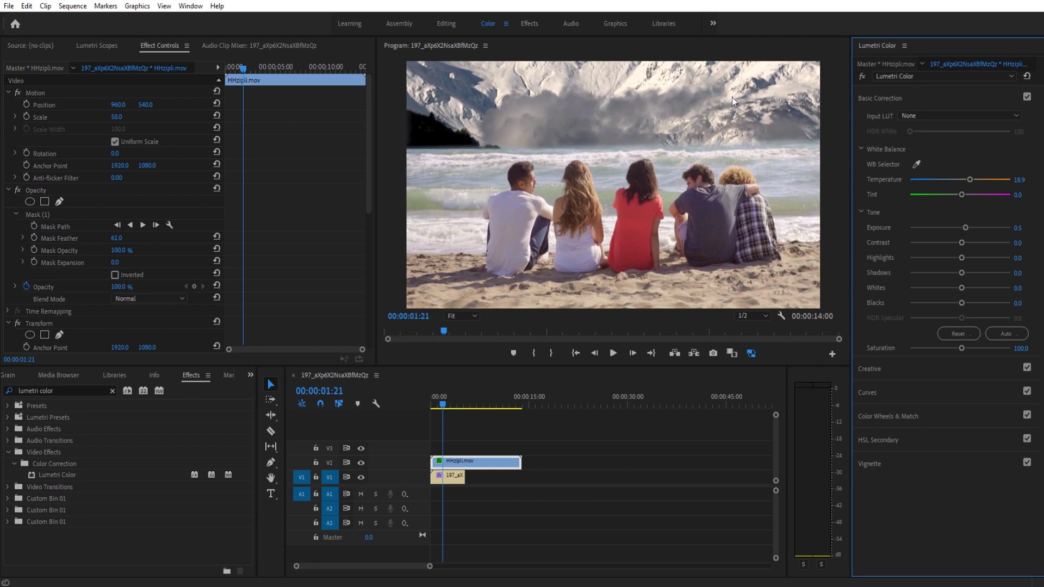
drag(969, 229, 963, 243)
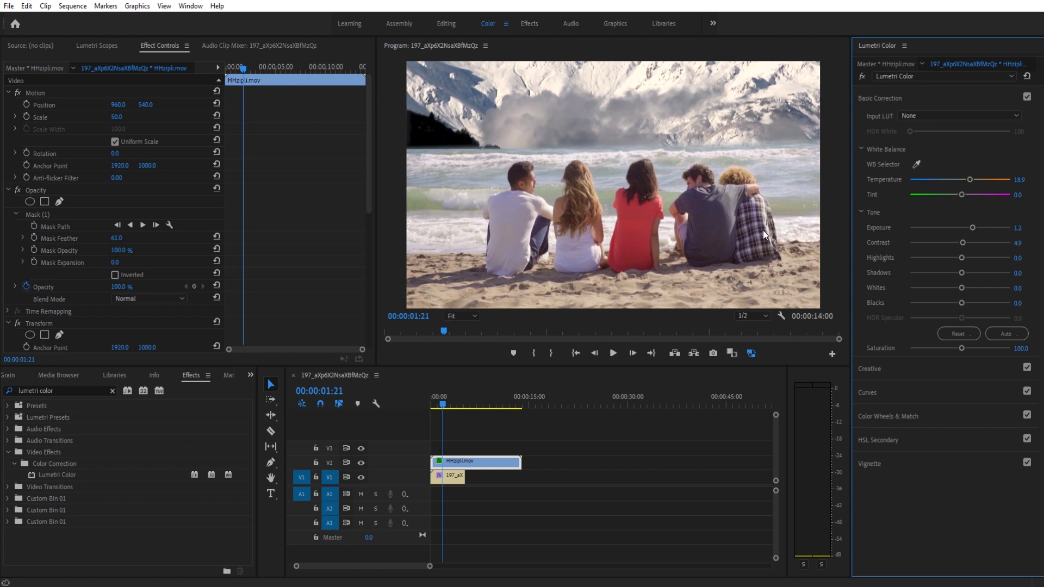
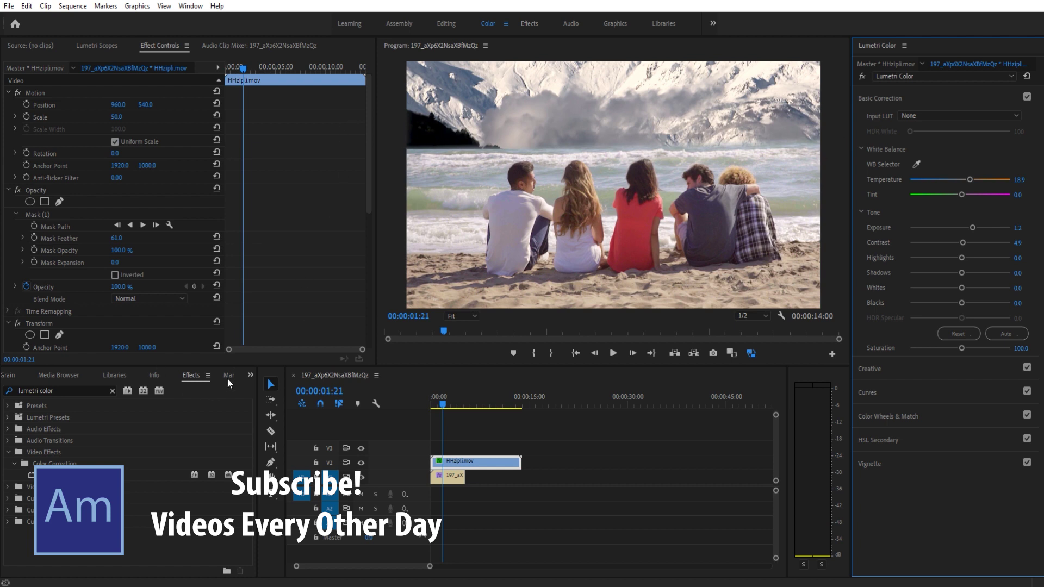
- Create a new 1920 x 1080 color matte at 25.00 fps with square pixels in the project
click(10, 375)
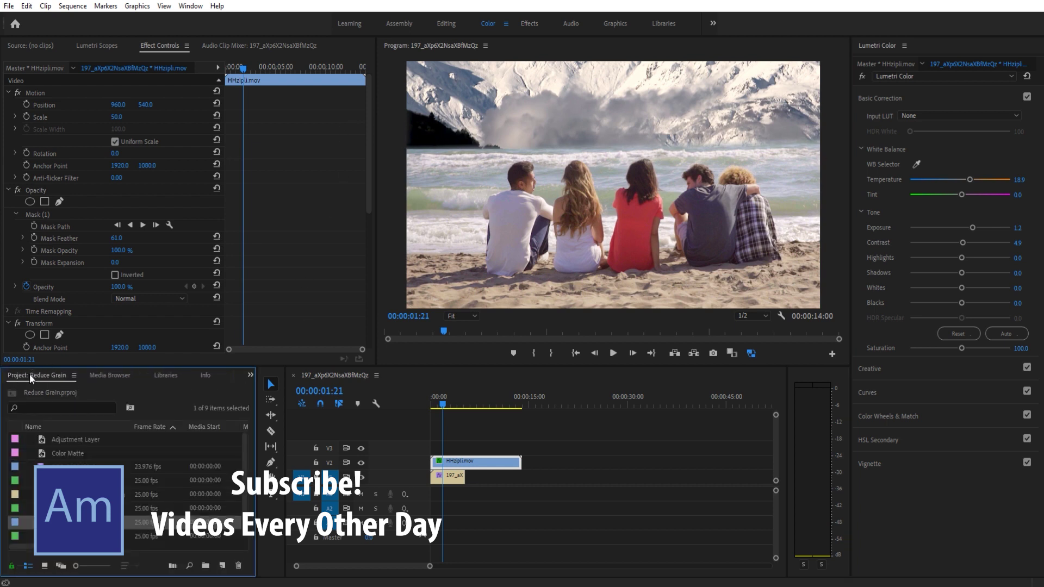
click(222, 565)
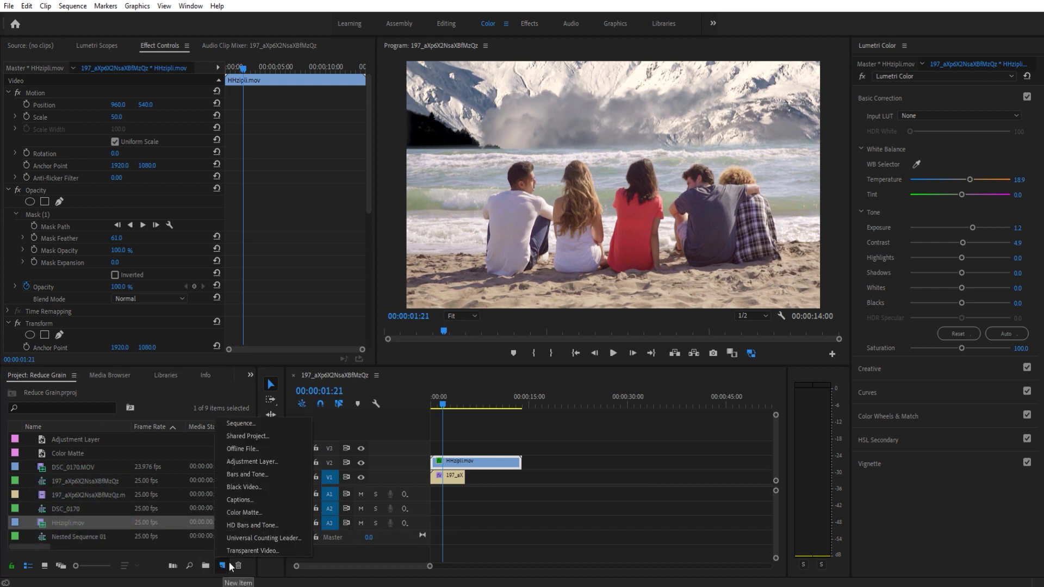
click(250, 512)
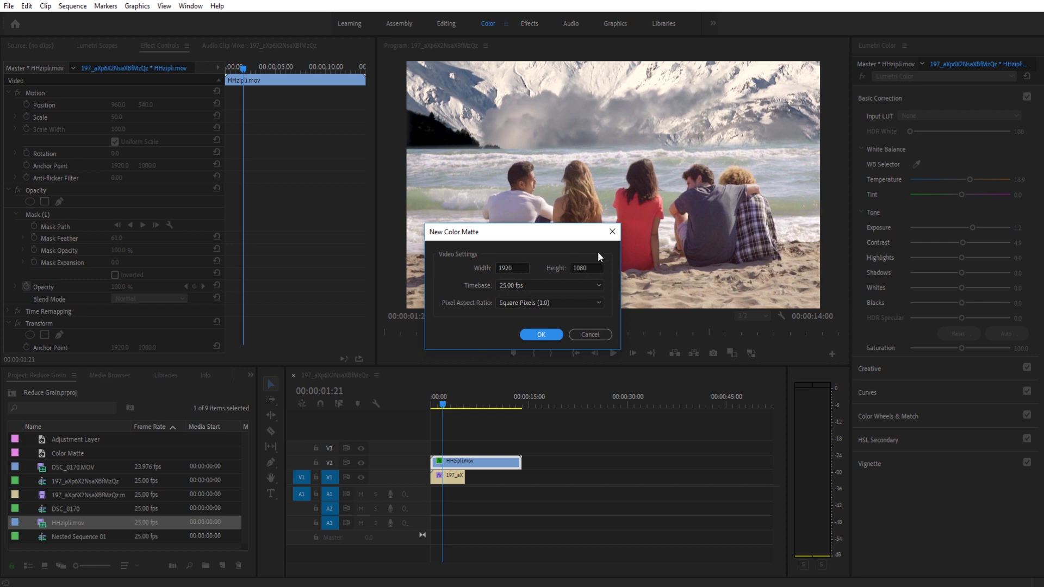
click(533, 334)
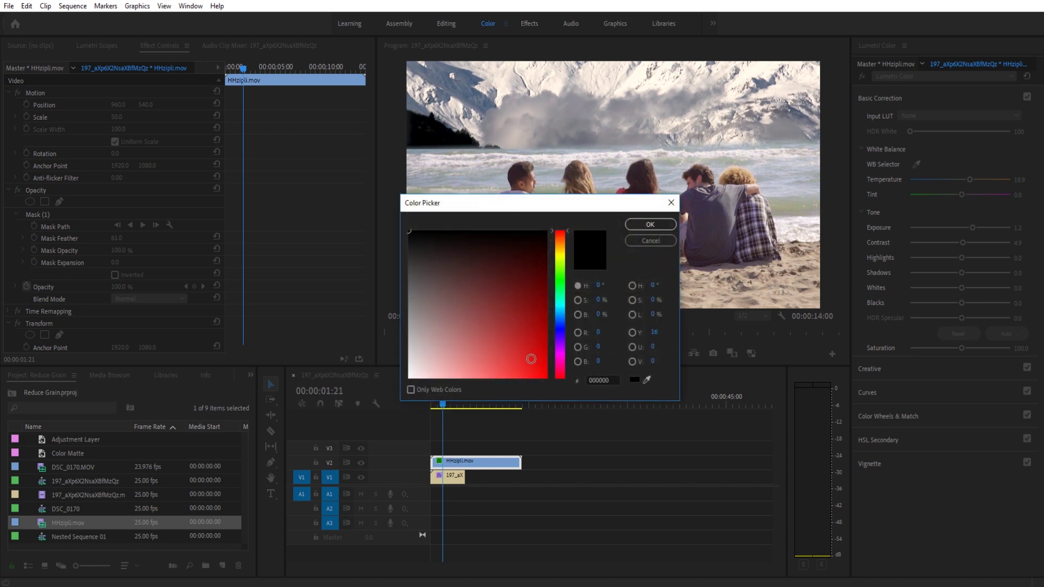
- Choose pale yellow FAFBBC as the matte color and accept the name Color Matte
click(410, 377)
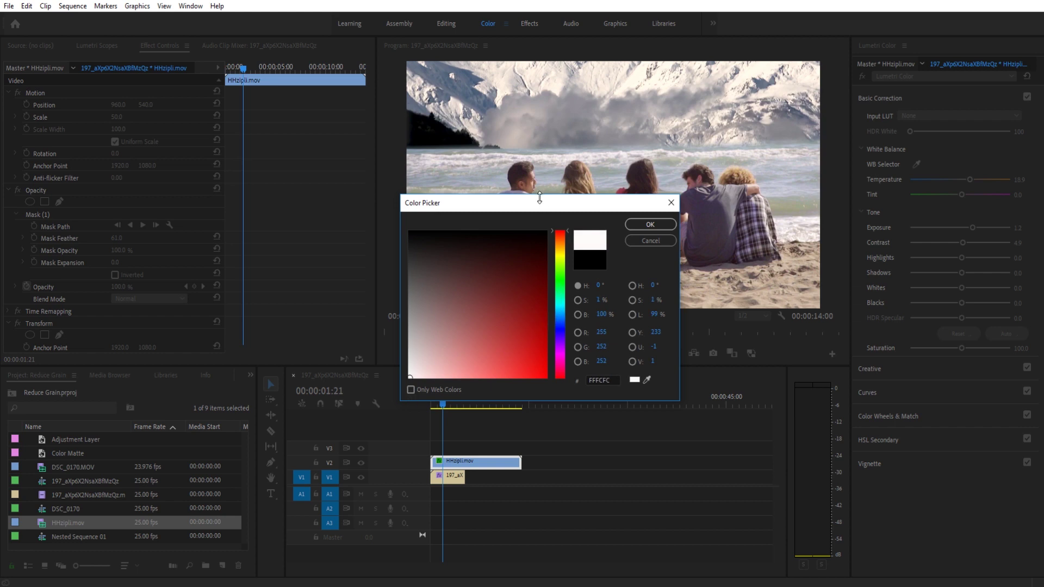
drag(540, 199, 273, 205)
click(292, 262)
drag(292, 262, 290, 258)
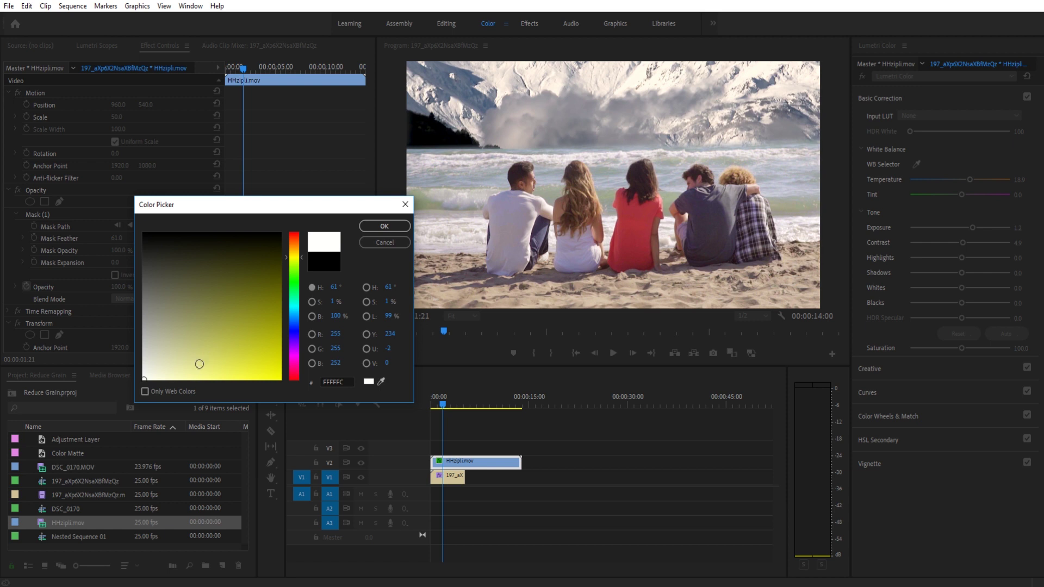
mouse_move(145, 379)
mouse_down()
mouse_move(174, 379)
mouse_move(132, 382)
mouse_up()
drag(144, 379, 177, 378)
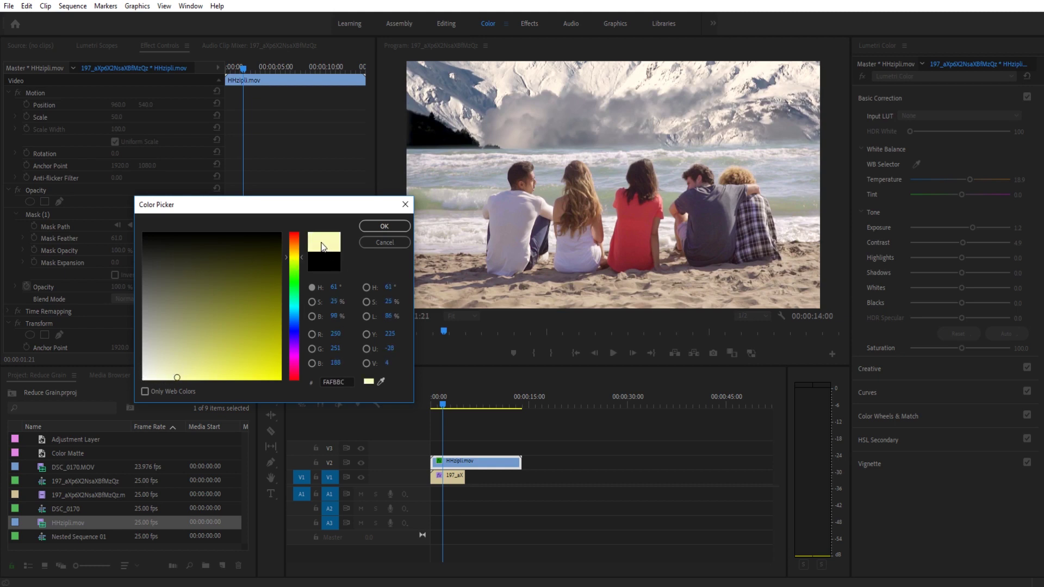
click(376, 227)
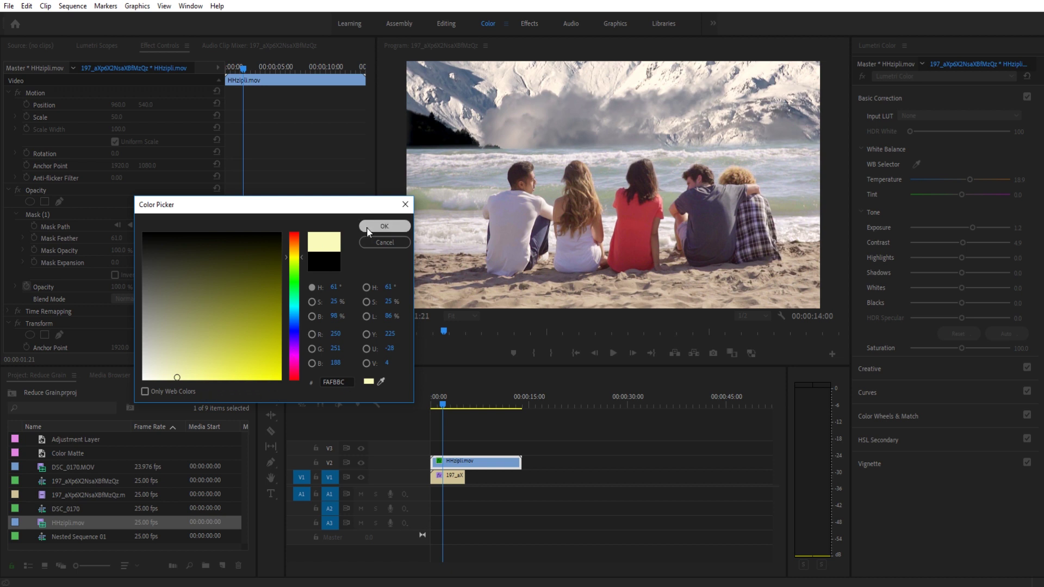
click(499, 311)
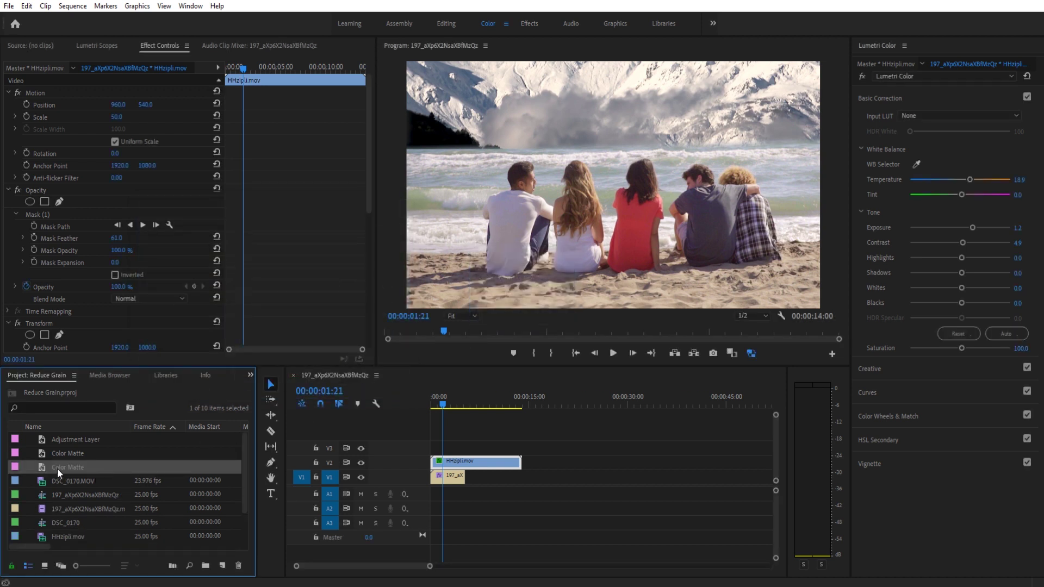
- Place the new color matte on V3 above the mountain clip and hide the V3 track output
drag(57, 468, 522, 456)
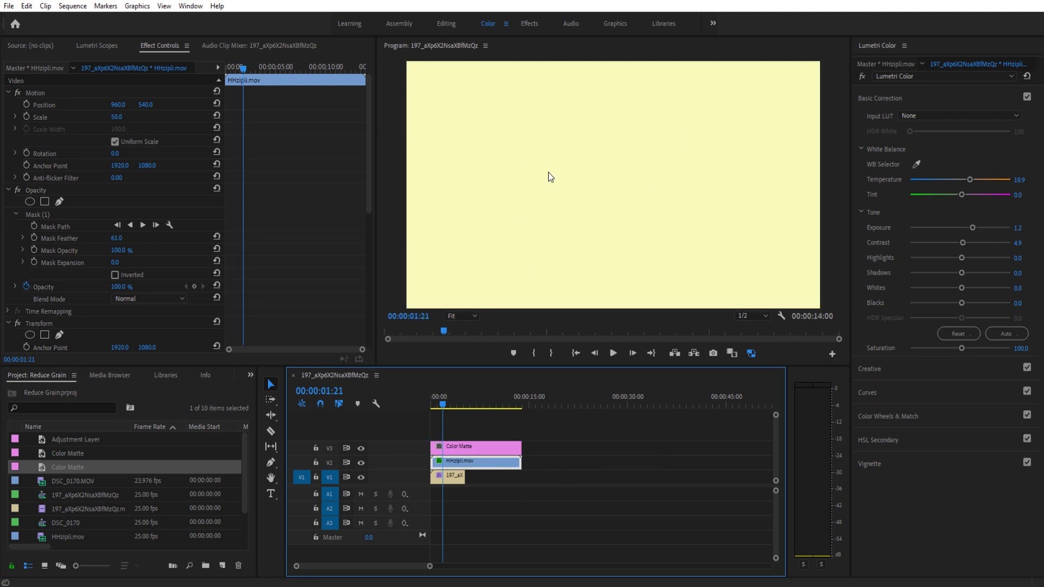
click(361, 448)
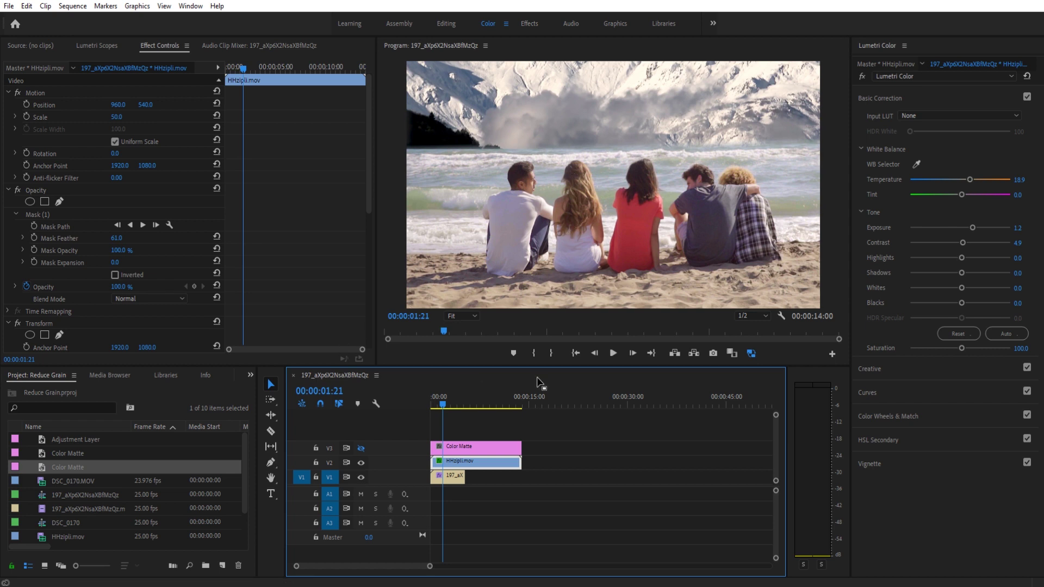
- Mask the color matte's opacity with a rectangle spanning the full frame width just above the horizon, and show V3 again
click(498, 445)
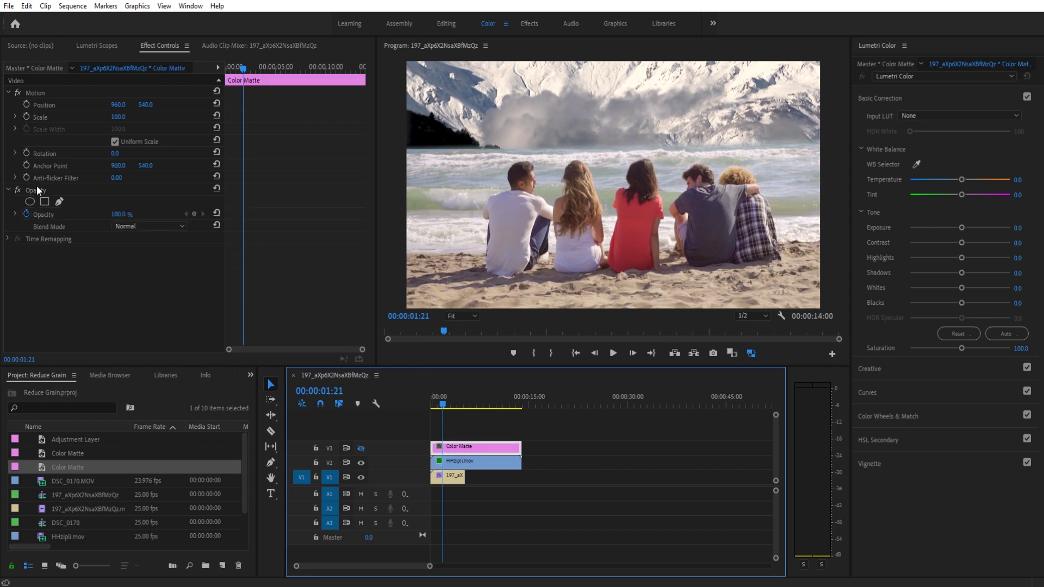
click(45, 201)
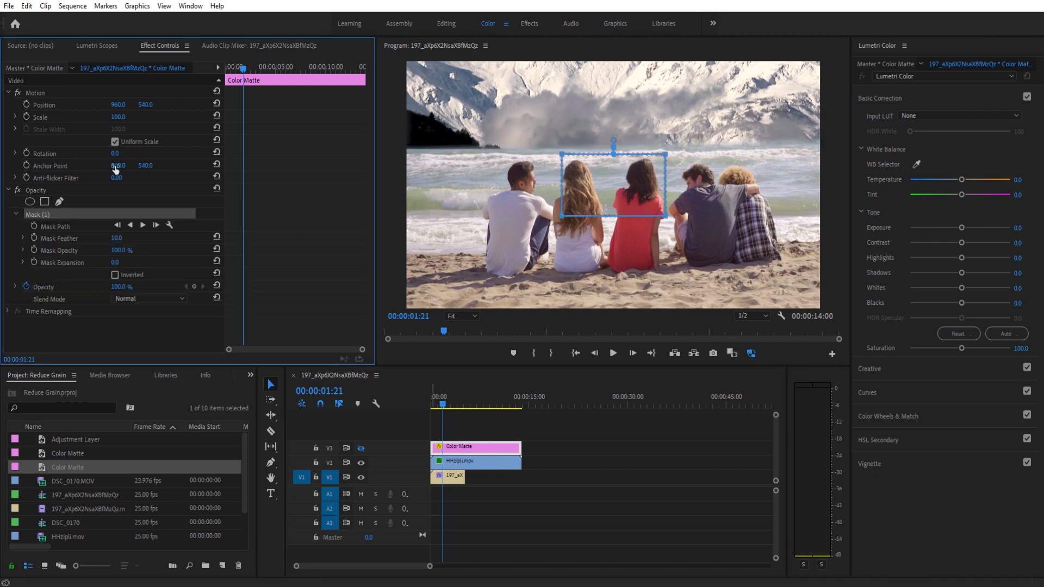
drag(607, 193, 439, 153)
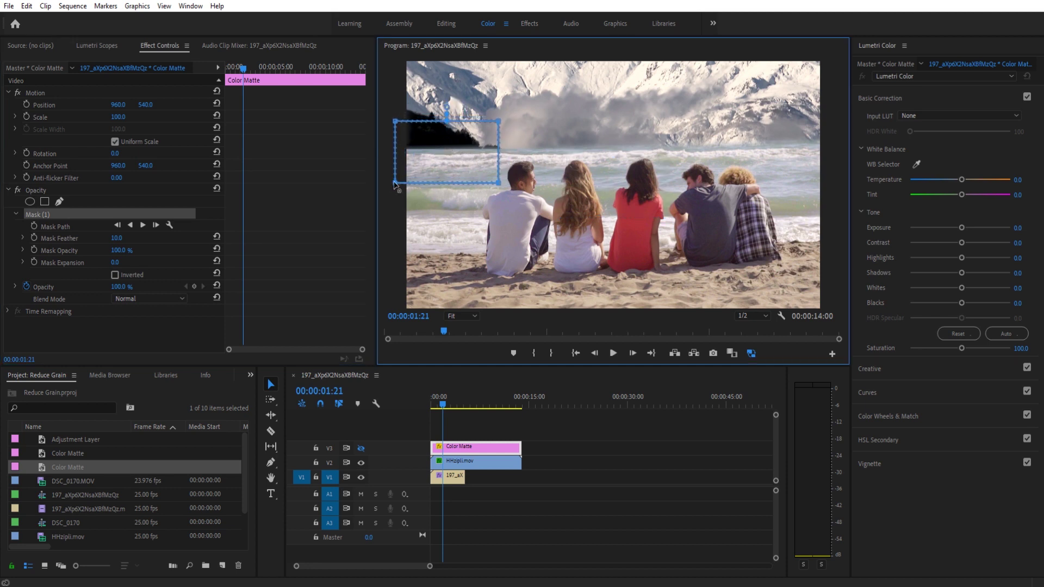
drag(395, 182, 394, 161)
drag(499, 184, 499, 162)
drag(498, 122, 836, 128)
drag(499, 161, 836, 121)
drag(589, 145, 589, 137)
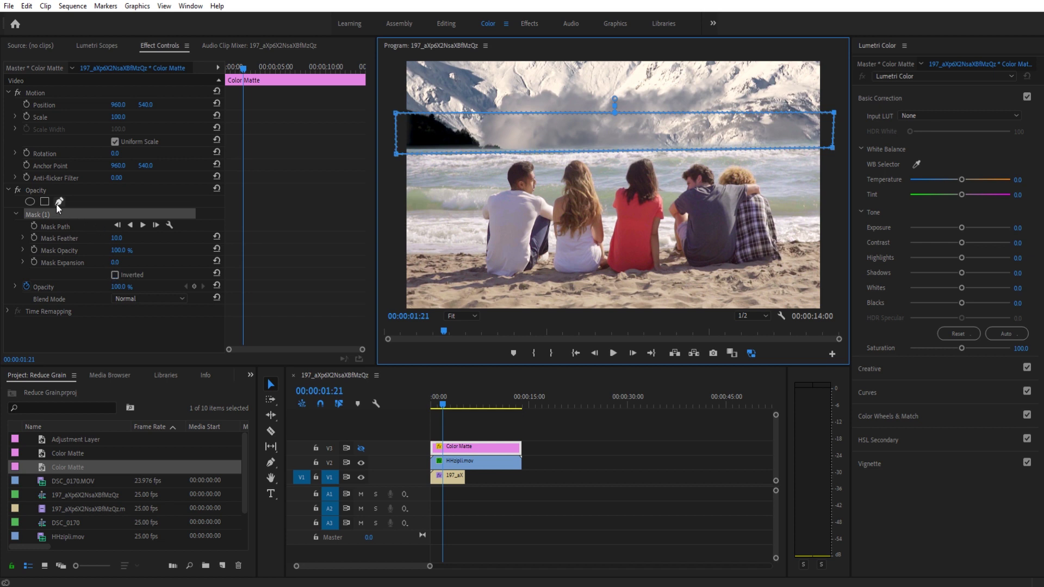
click(361, 448)
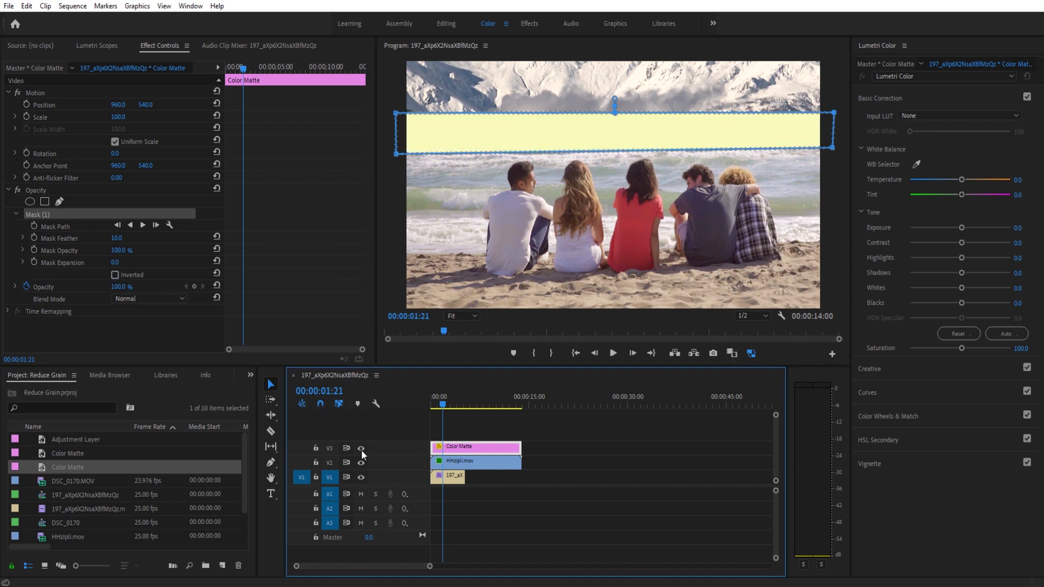
click(569, 433)
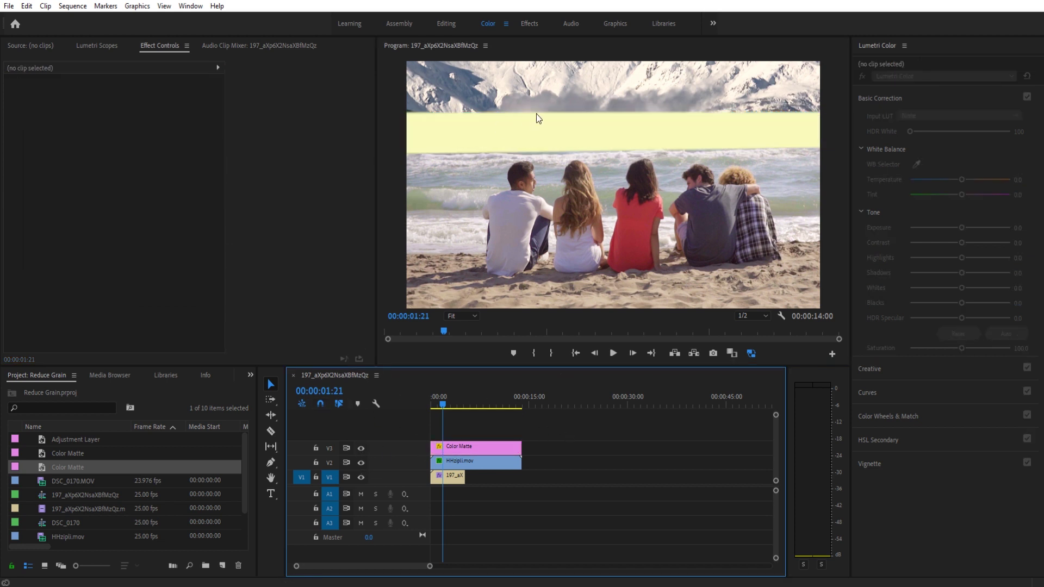
- Set the color matte's Mask Feather to 201 and its Mask Opacity to 65%
click(469, 445)
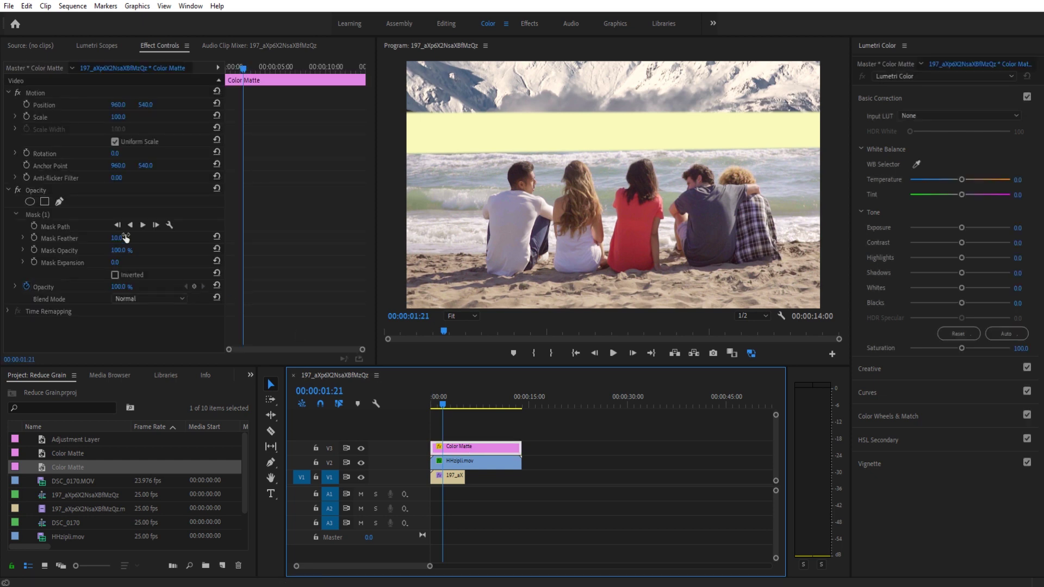
drag(120, 242, 226, 241)
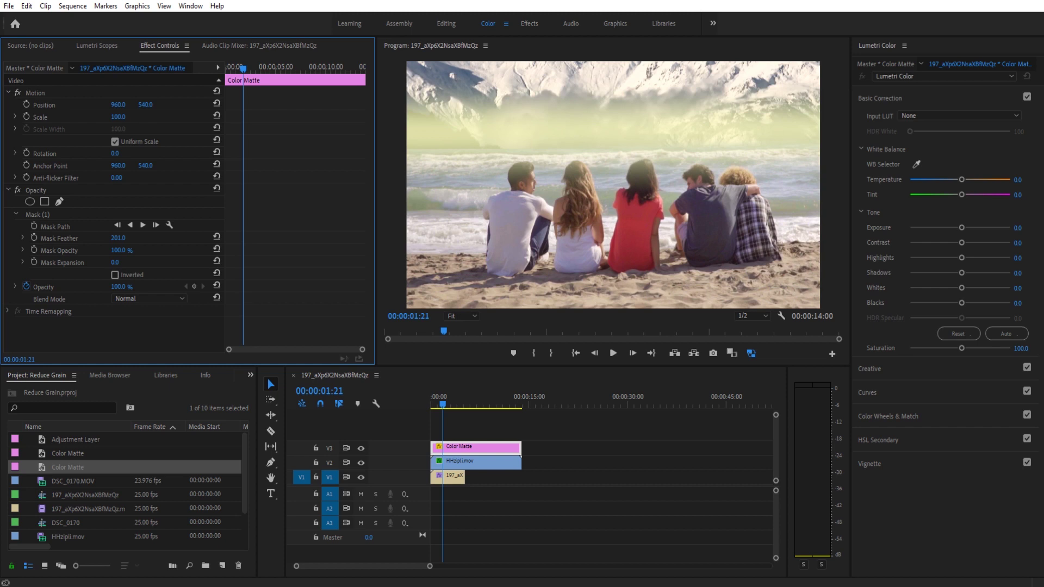
drag(136, 249, 118, 250)
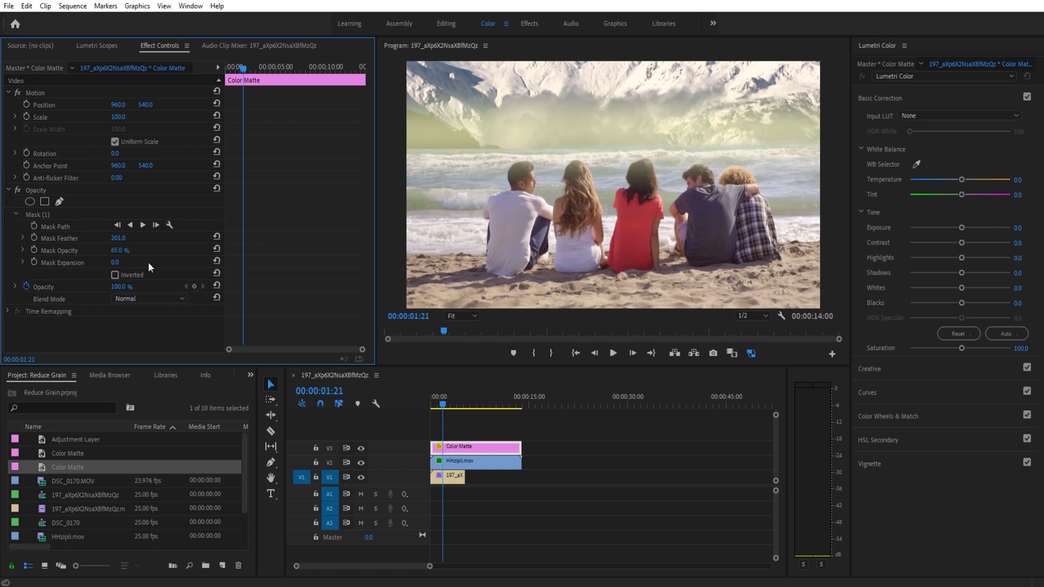
- Reduce the Mask Feather of the color matte on V3 to 146
click(462, 465)
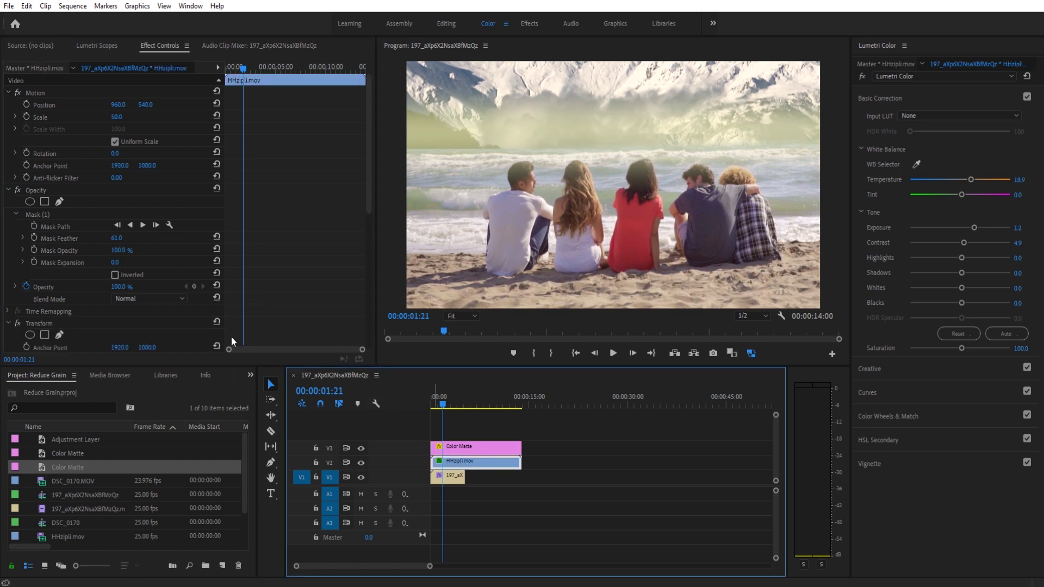
click(445, 450)
click(187, 288)
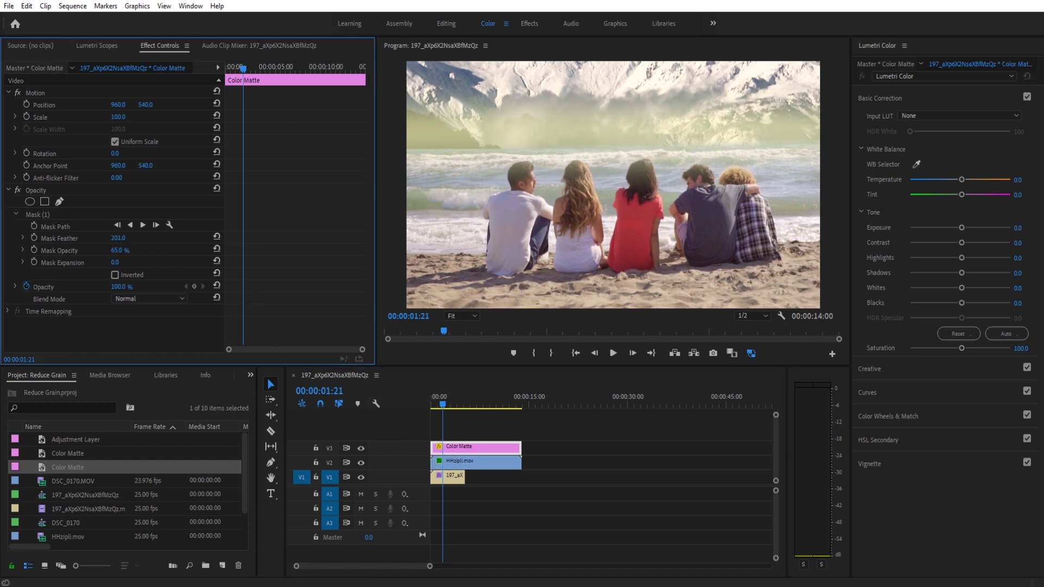
key(ctrl+z)
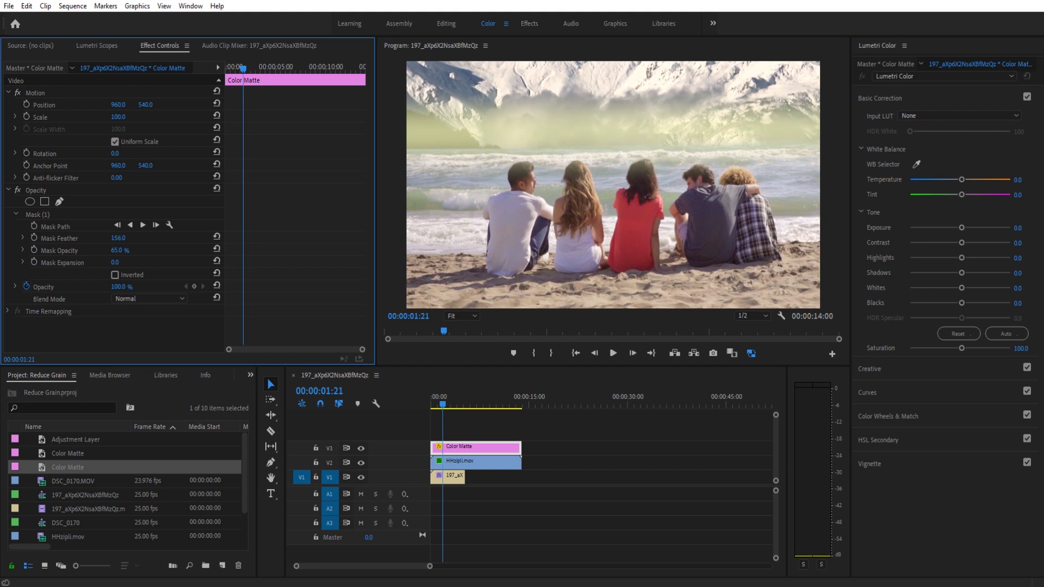
key(ctrl+z)
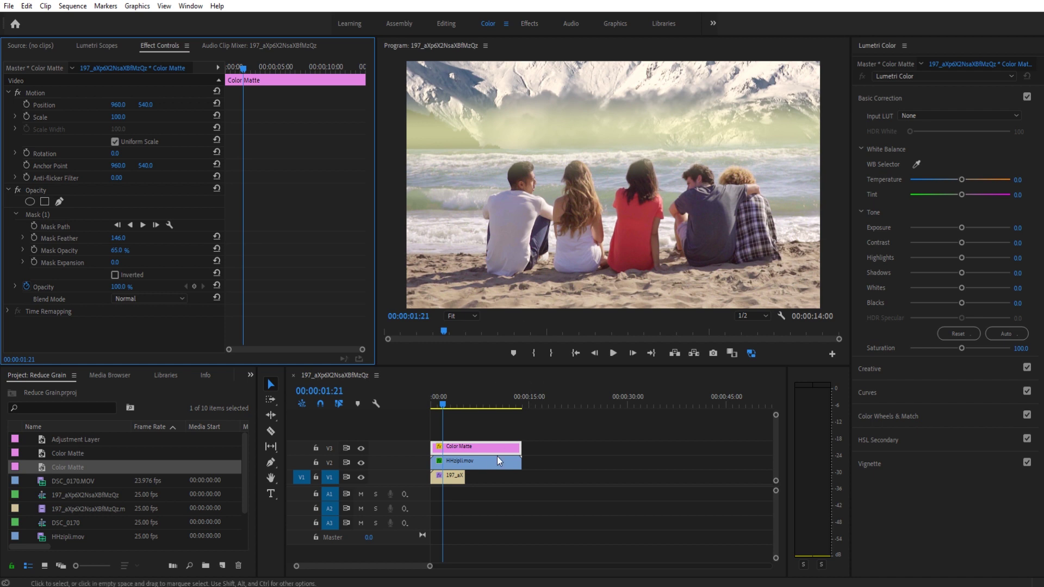
- Duplicate the masked color matte onto V4 and set the copy's vertical position to 357
drag(469, 448, 465, 439)
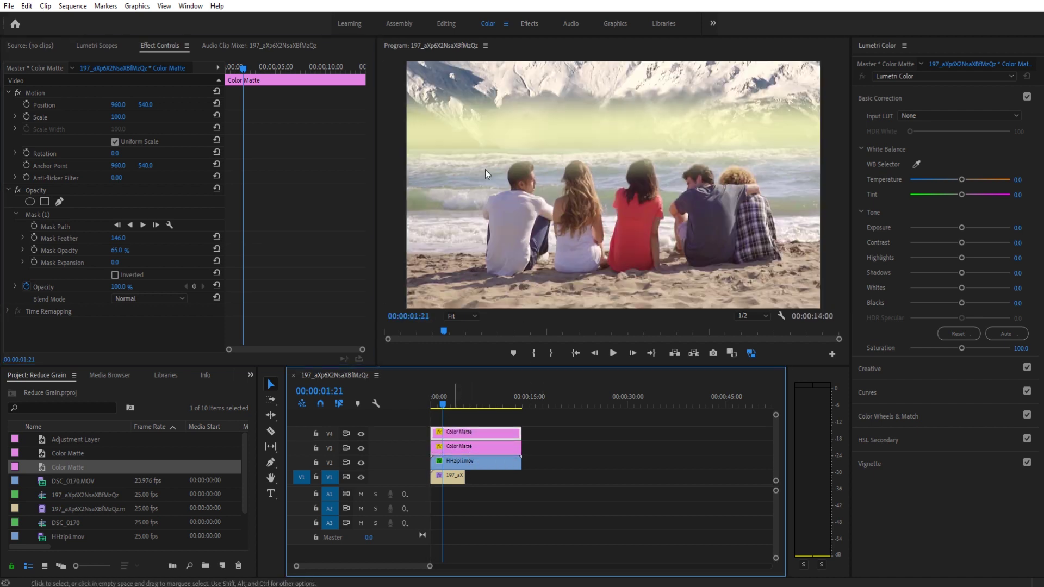
mouse_move(145, 105)
mouse_down()
mouse_move(26, 104)
mouse_move(143, 105)
mouse_up()
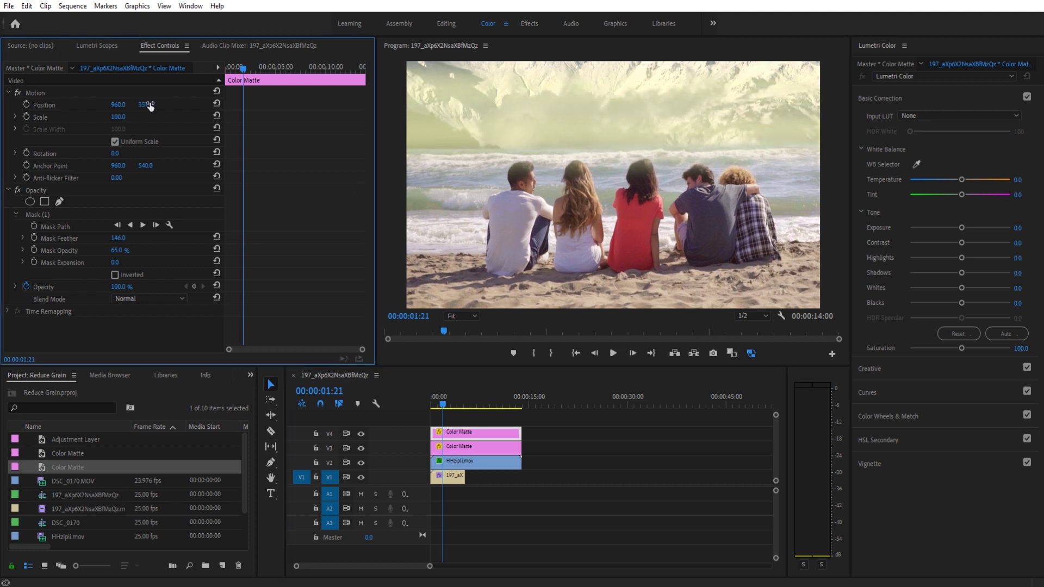
- Extend the V4 matte's mask by raising its two upper corners beyond the top edge of the frame
click(56, 238)
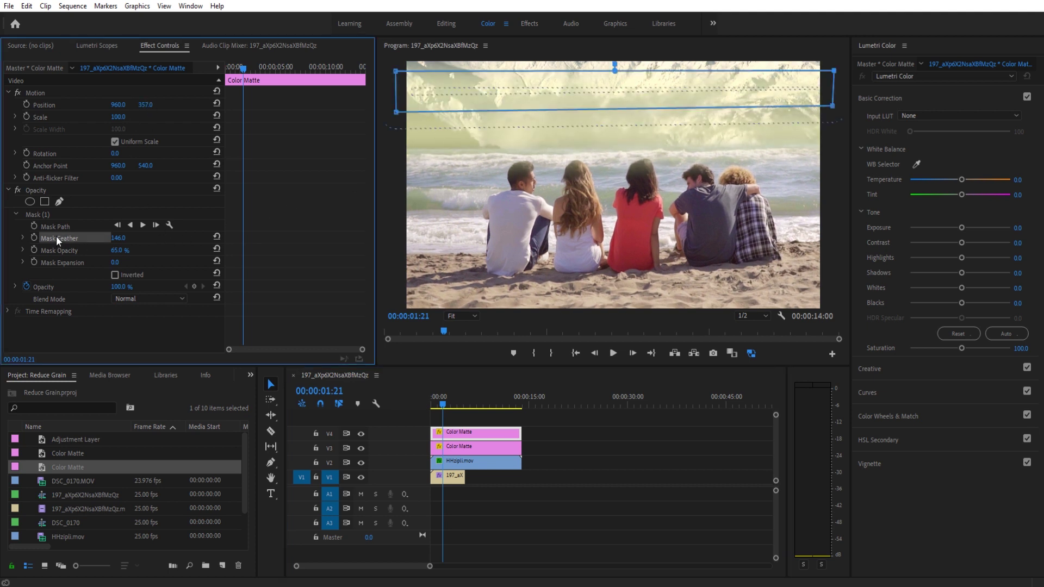
click(454, 316)
click(462, 354)
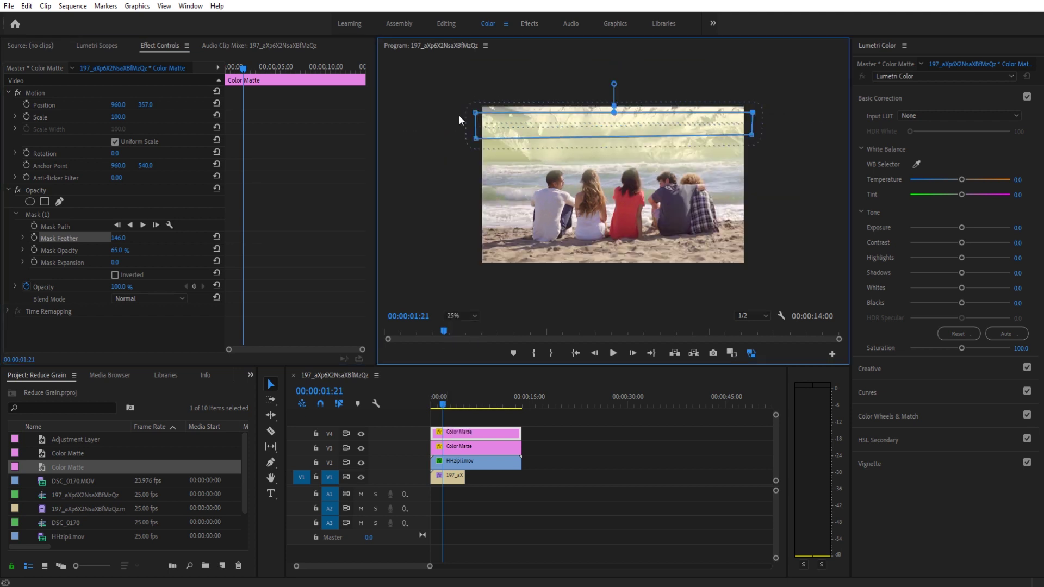
drag(476, 113, 476, 101)
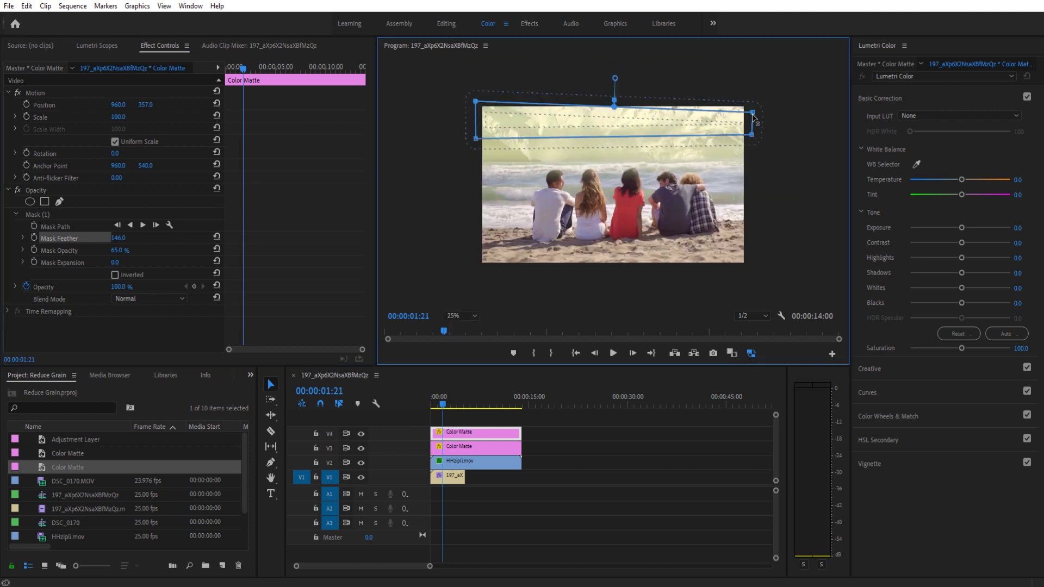
drag(753, 114, 755, 88)
drag(477, 101, 475, 94)
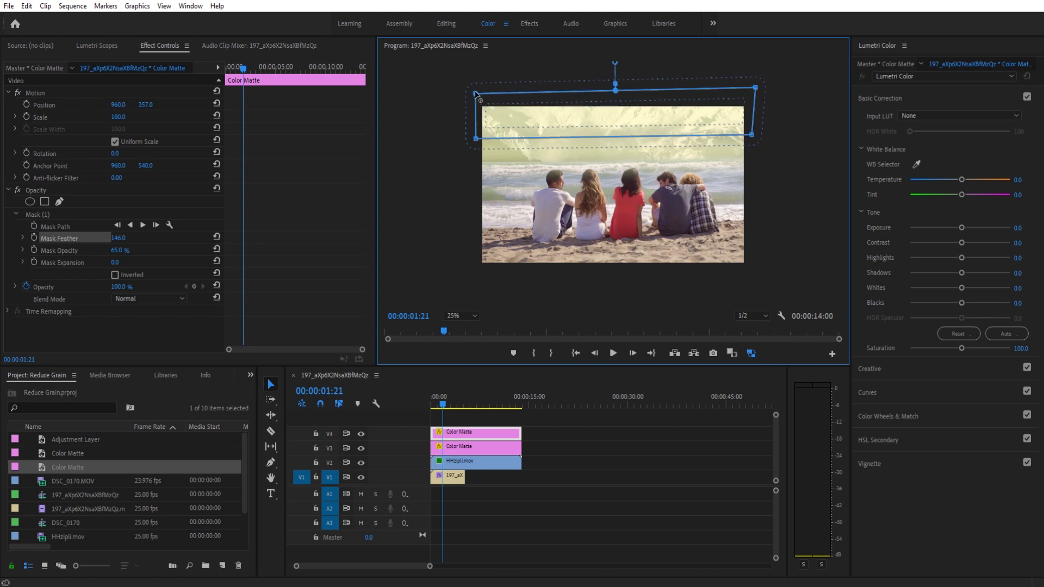
click(568, 436)
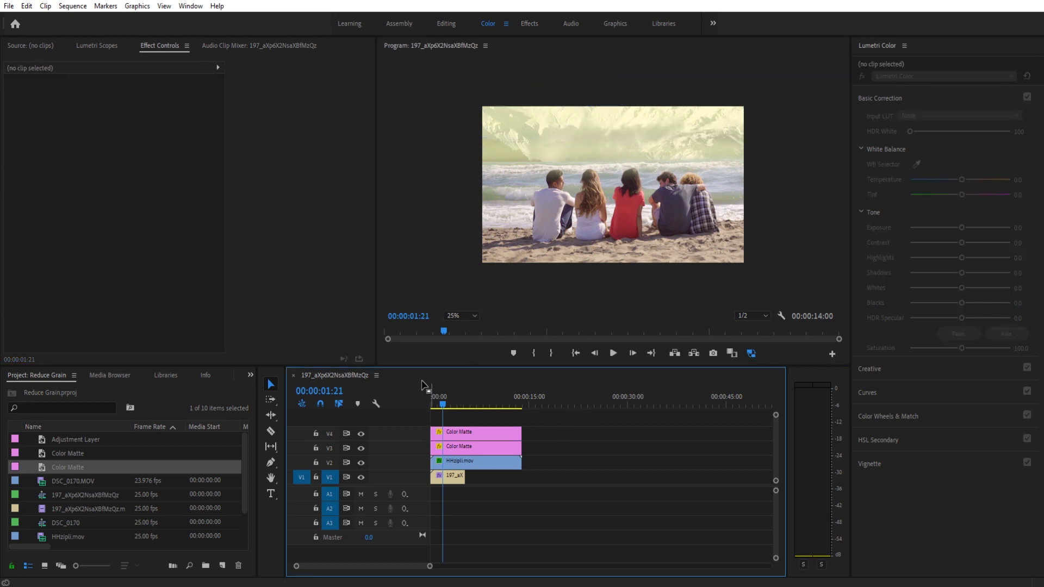
click(466, 315)
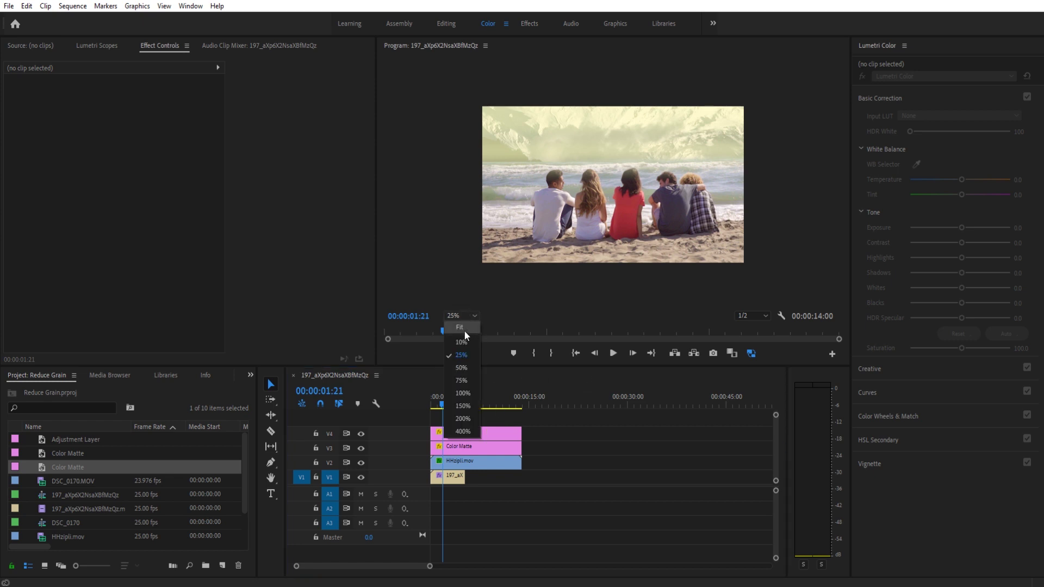
click(463, 328)
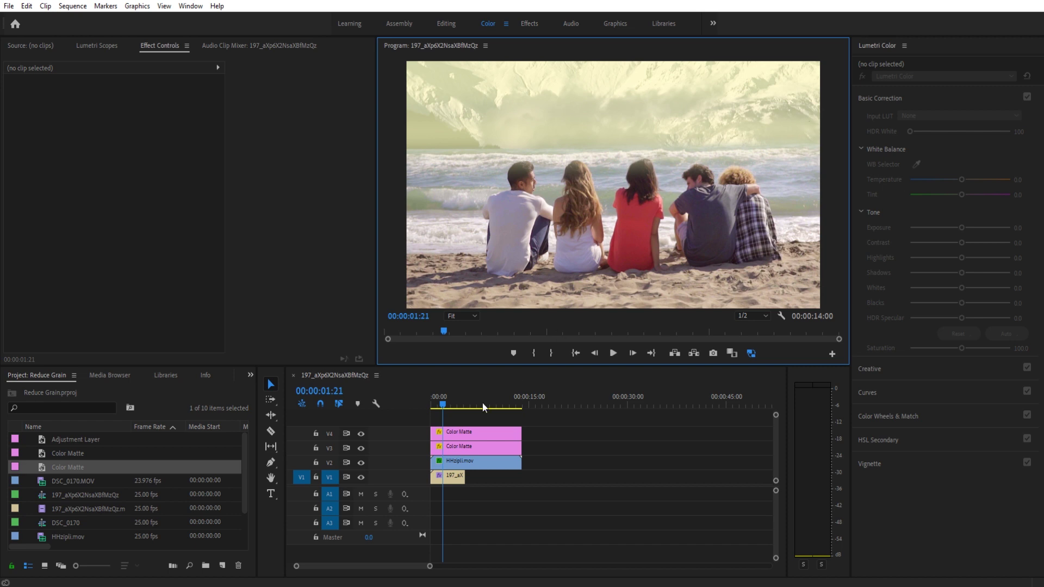
- Lower the Mask Opacity to 41% on the V3 color matte and to 44% on the V4 color matte
click(489, 430)
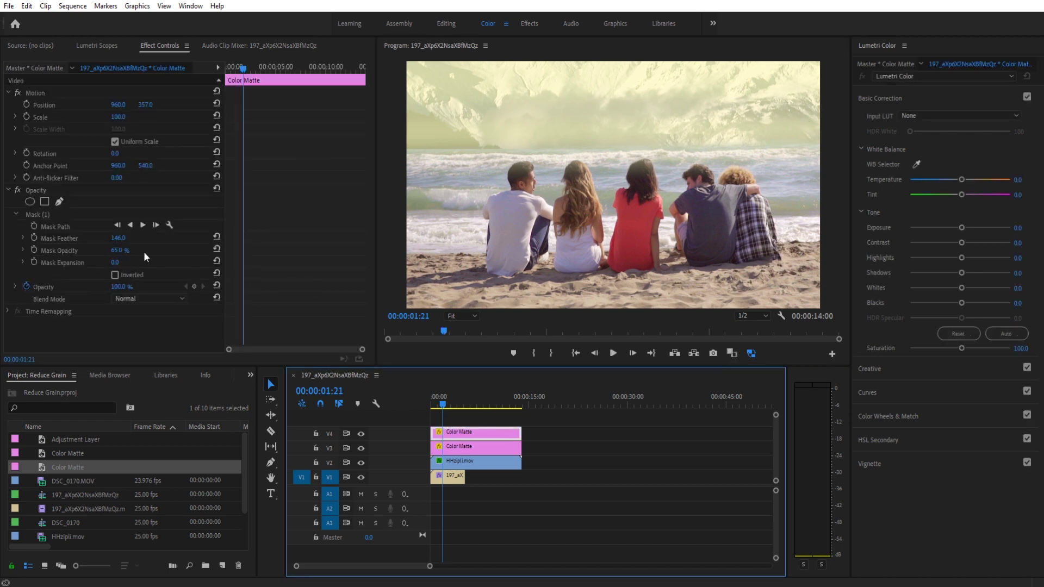
click(479, 450)
click(117, 244)
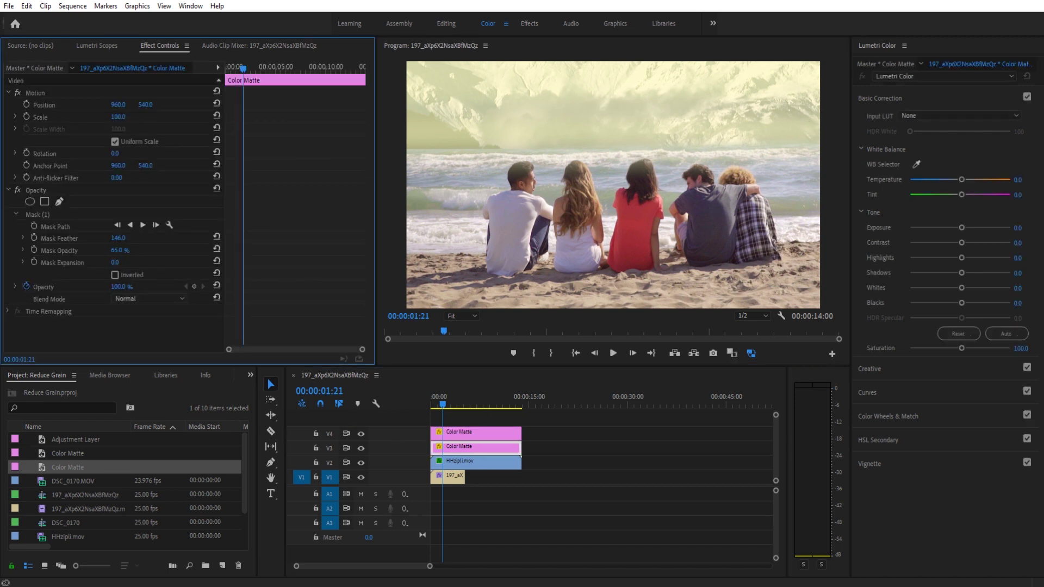
drag(119, 250, 114, 250)
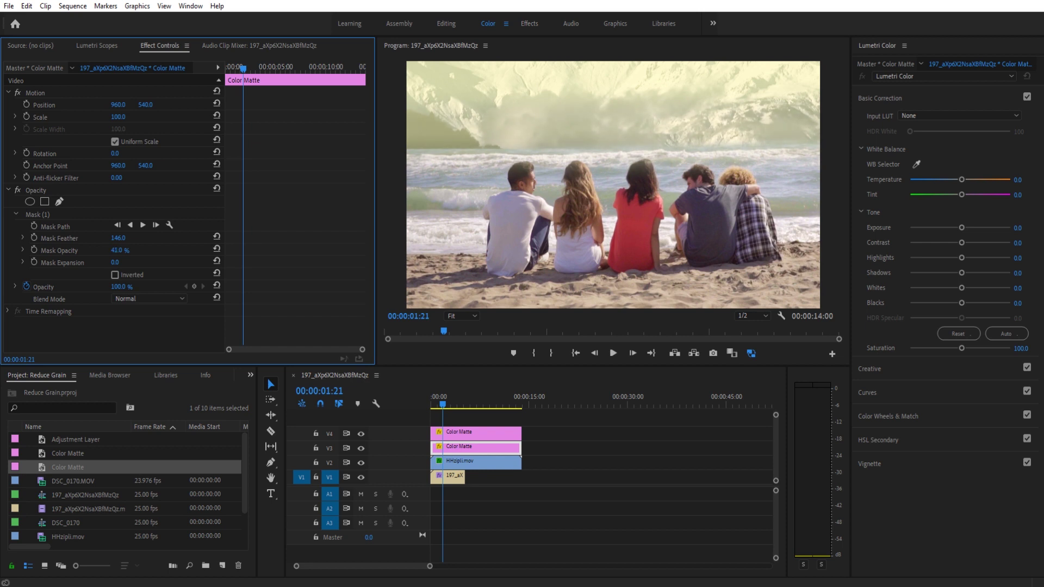
click(448, 437)
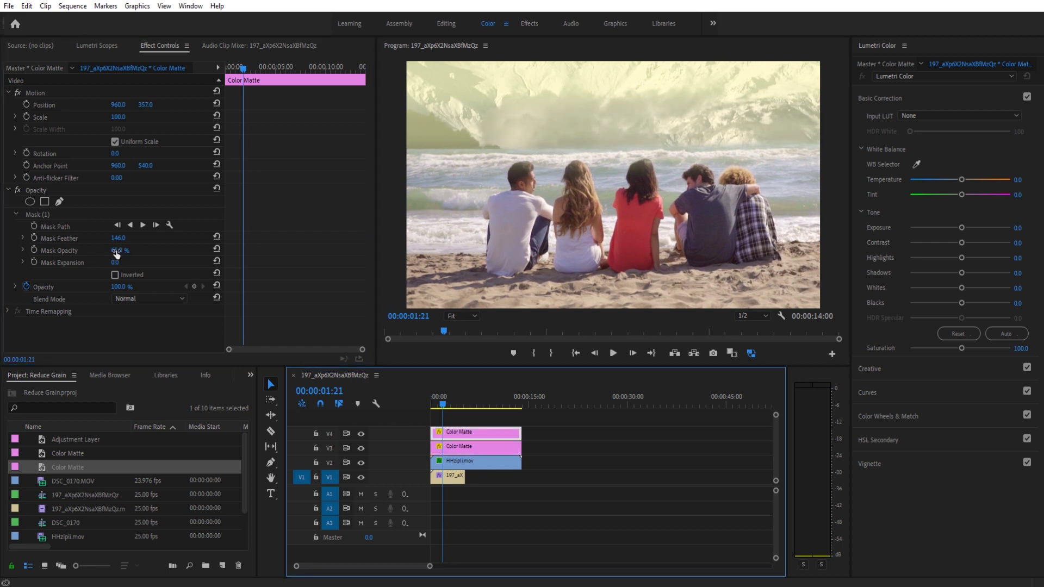
drag(117, 251, 105, 251)
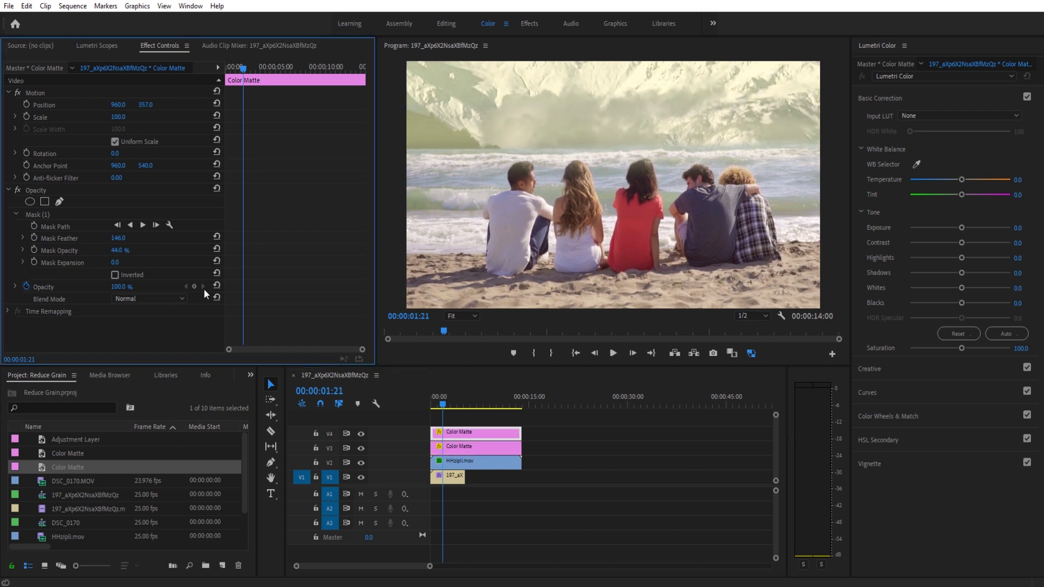
click(610, 452)
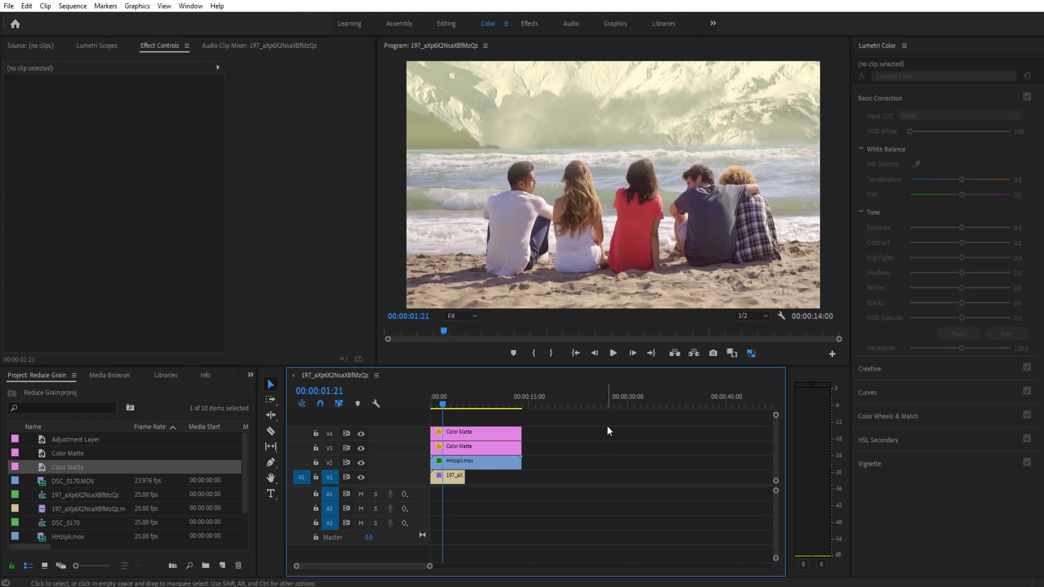
- Play the sequence from the beginning to review the haze over the mountains
key(Home)
key(space)
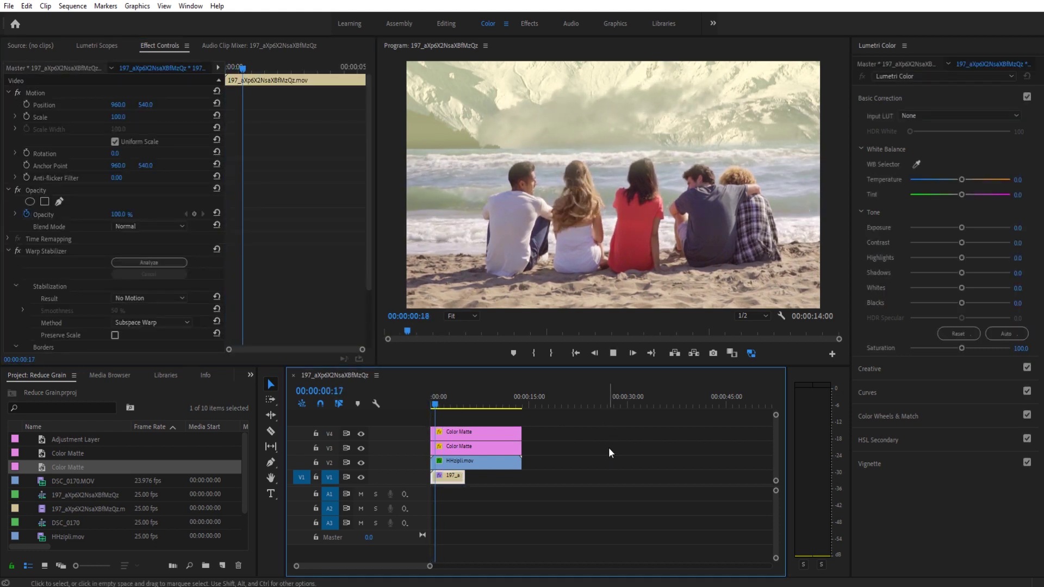
key(space)
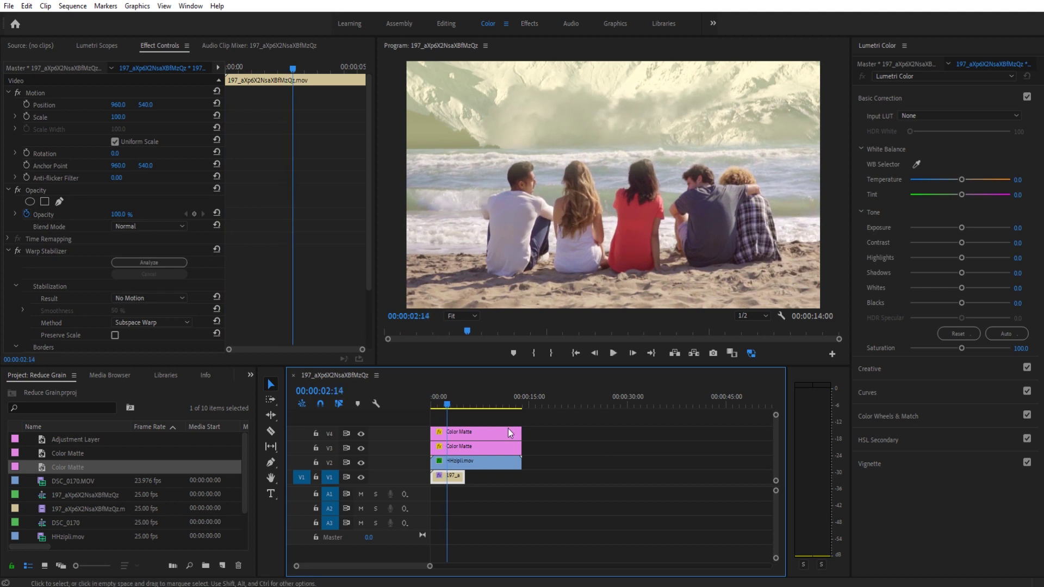
- Set the Mask Opacity to 15% on the V4 color matte and to 37% on the V3 color matte
click(508, 432)
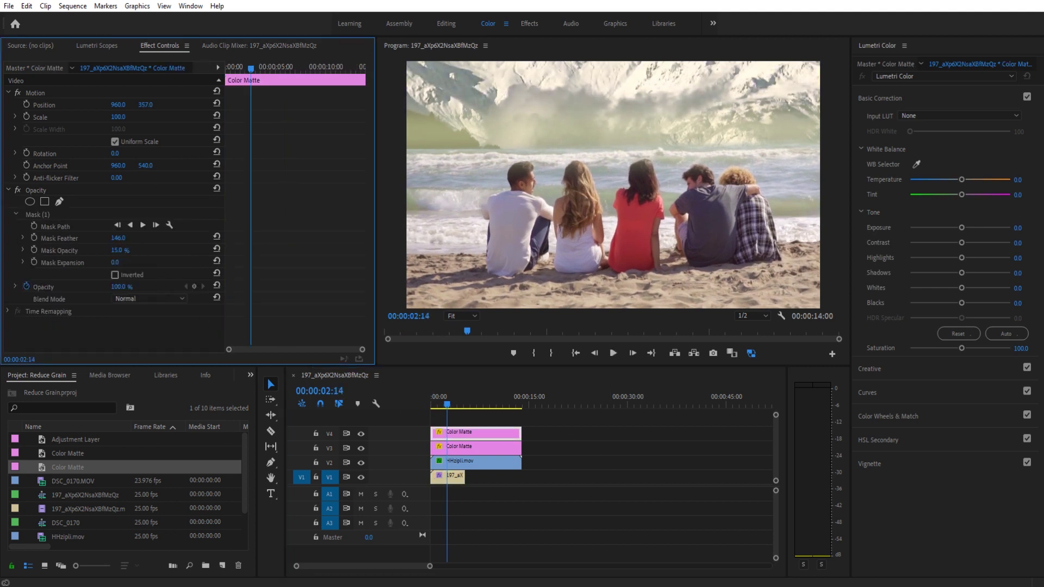
click(462, 451)
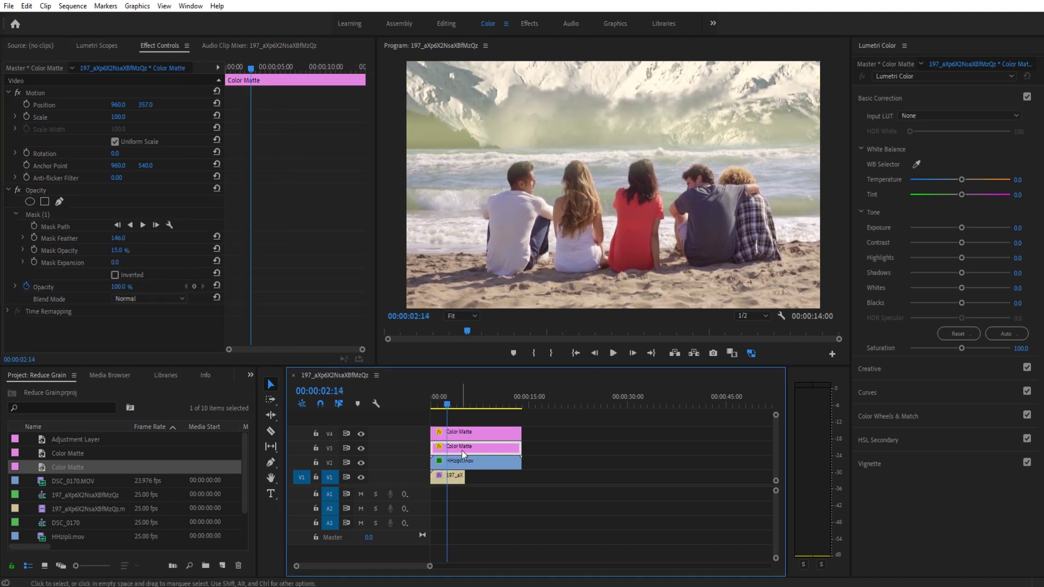
drag(114, 251, 127, 251)
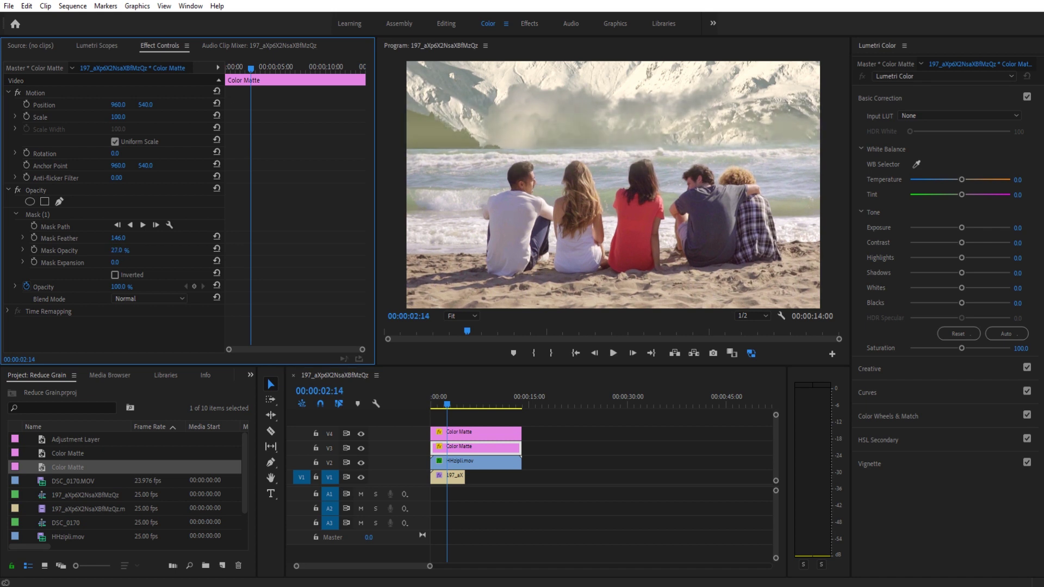
click(583, 458)
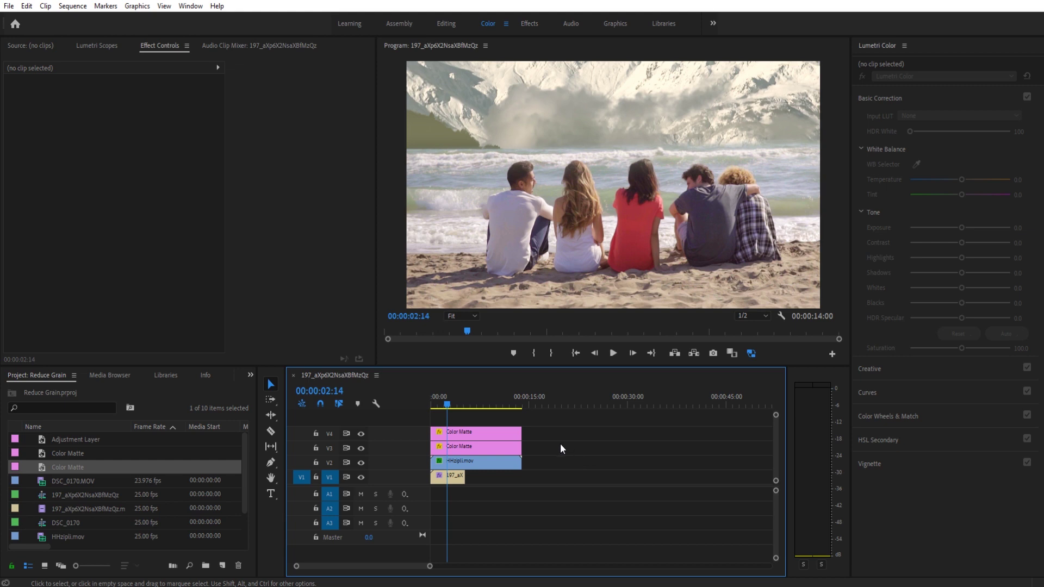
- Play the sequence from its start to check the lighter haze
drag(460, 394, 423, 404)
key(space)
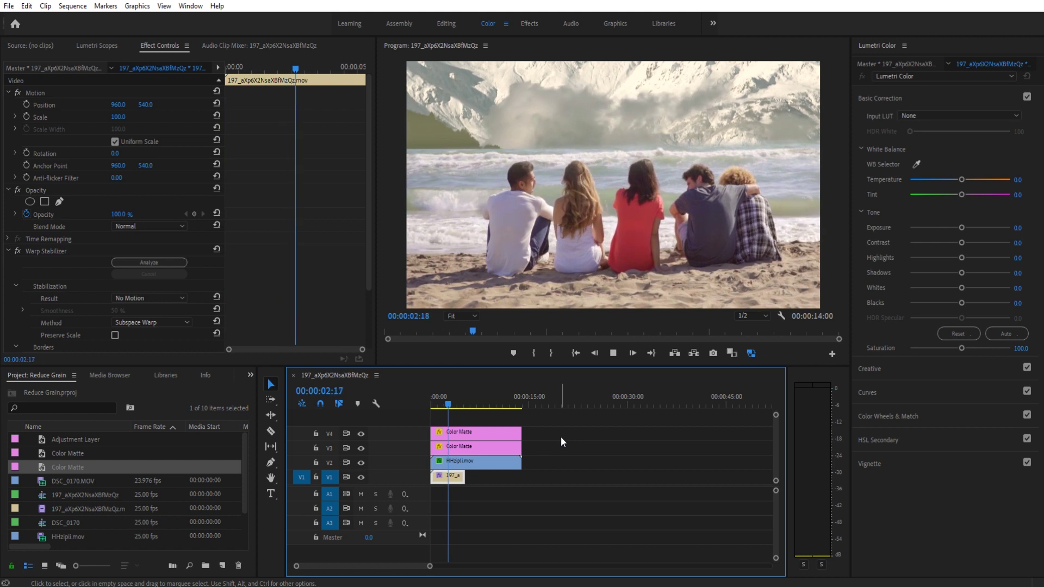
key(space)
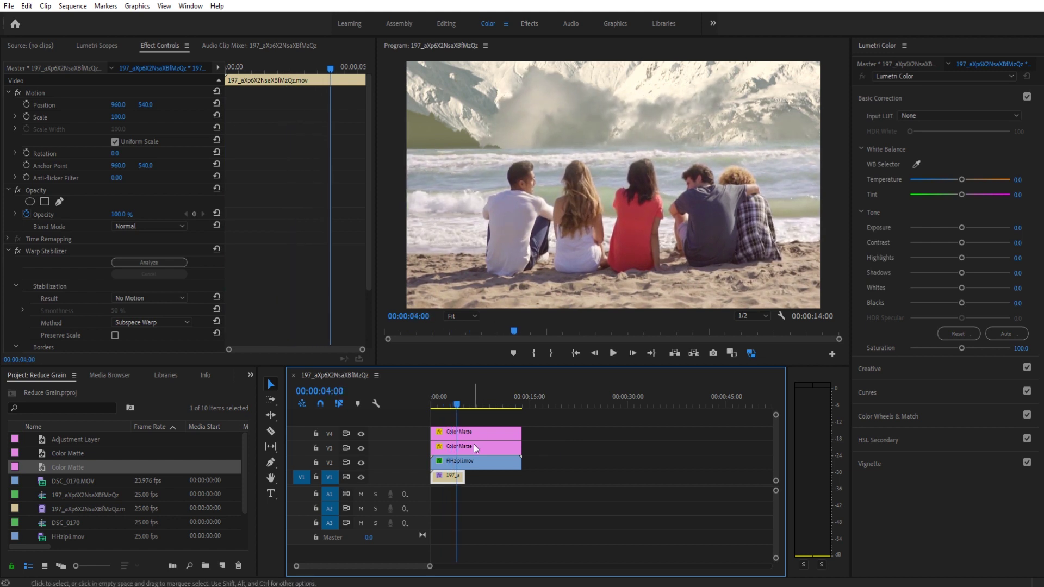
- Set the Mask Feather of the mountain clip HHzipli.mov on V2 to 123
click(473, 462)
click(119, 241)
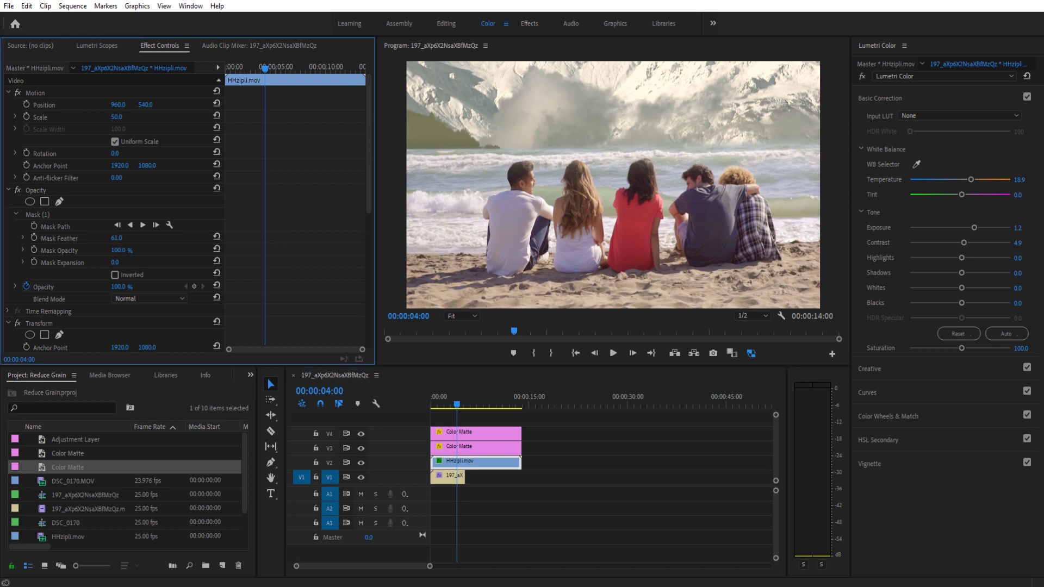
mouse_move(118, 238)
mouse_down()
mouse_move(180, 238)
mouse_move(115, 238)
mouse_up()
click(559, 439)
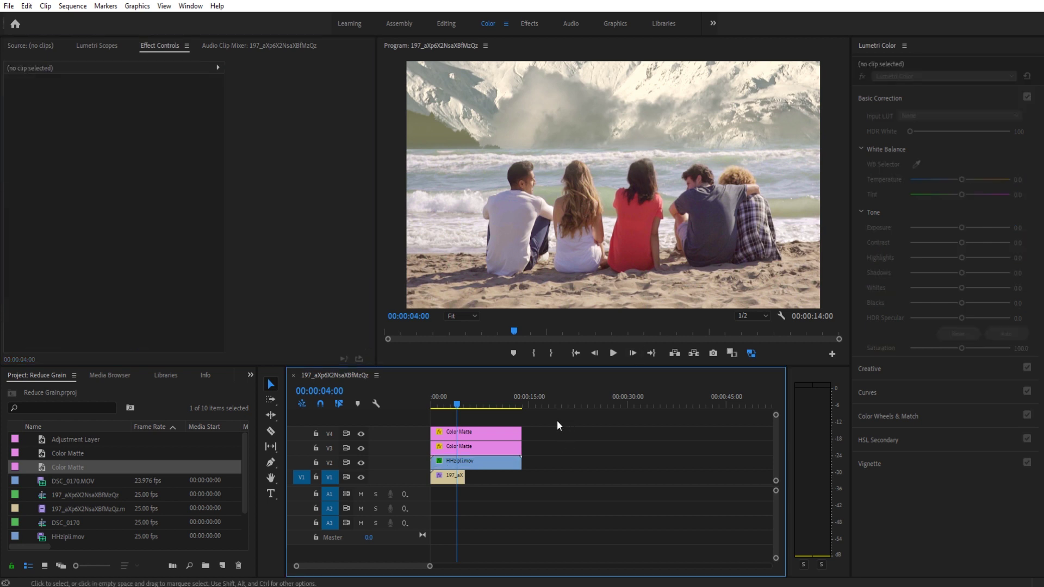
- Select the mountain clip on V2 and set the program monitor's playback resolution to Full
click(474, 459)
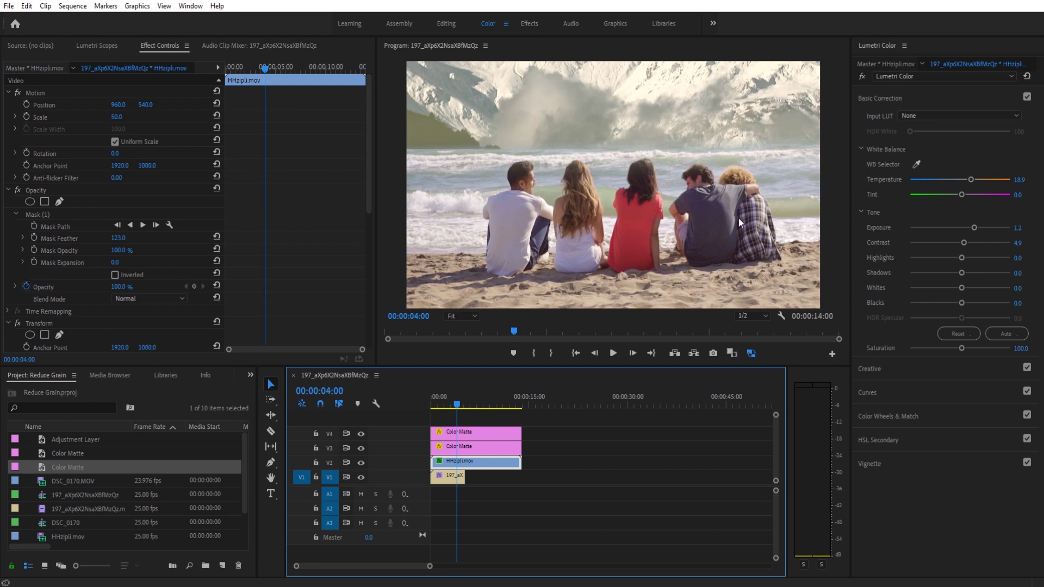
click(754, 318)
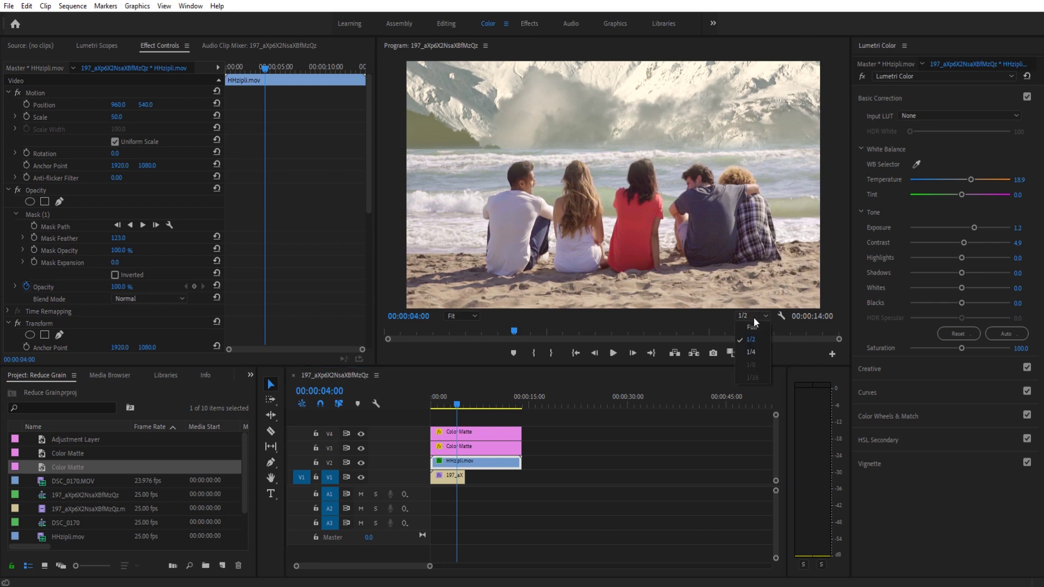
click(745, 331)
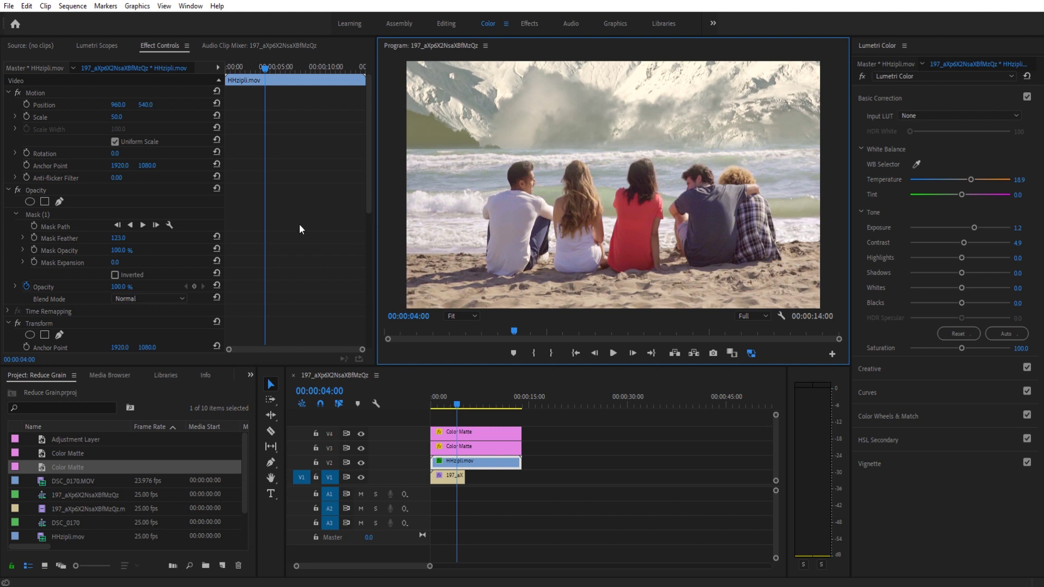
- Find the Camera Blur effect and apply it to the mountain clip HHzipli.mov on V2
click(250, 375)
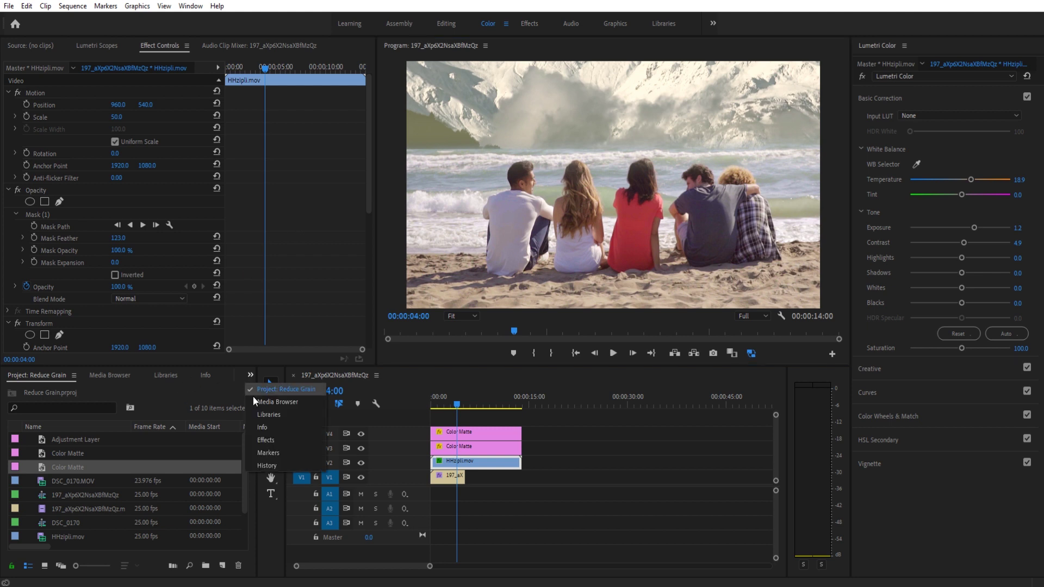
click(269, 438)
text(camera blur)
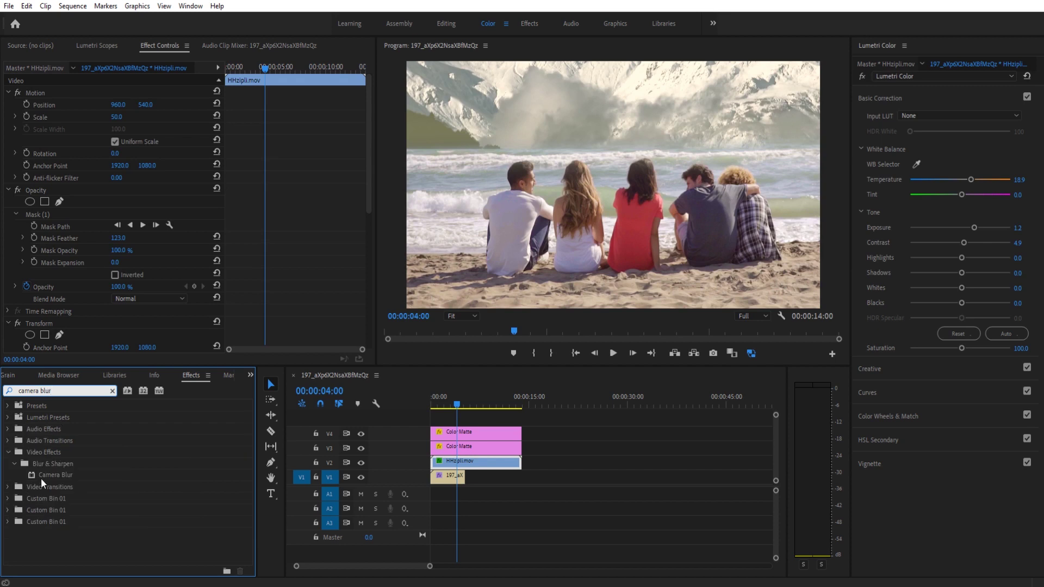
click(78, 474)
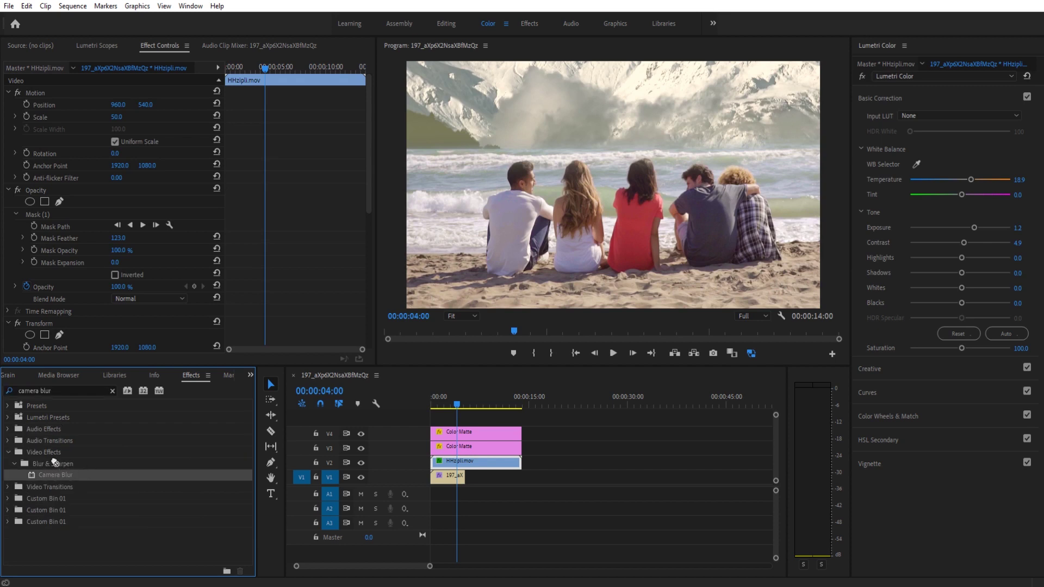
drag(53, 473, 489, 452)
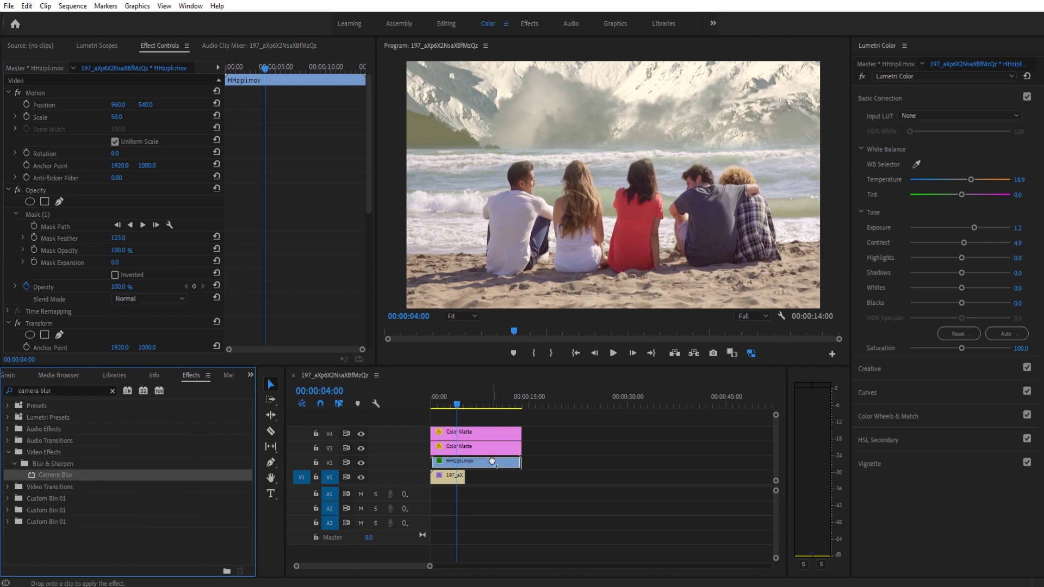
- Set the Camera Blur's Percent Blur on the mountain clip to 1
scroll(96, 175, down, 5)
scroll(86, 262, down, 5)
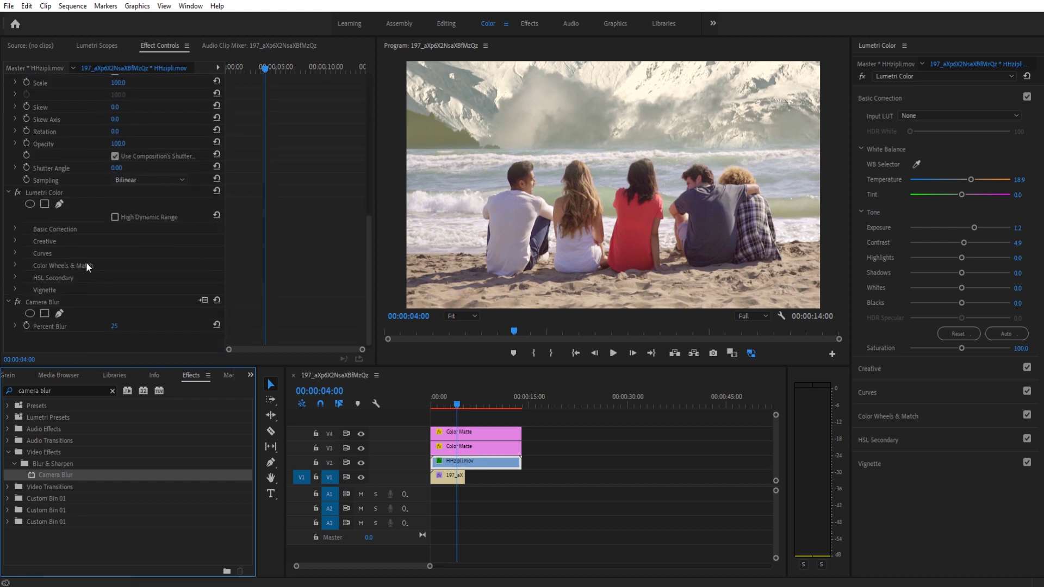
click(118, 321)
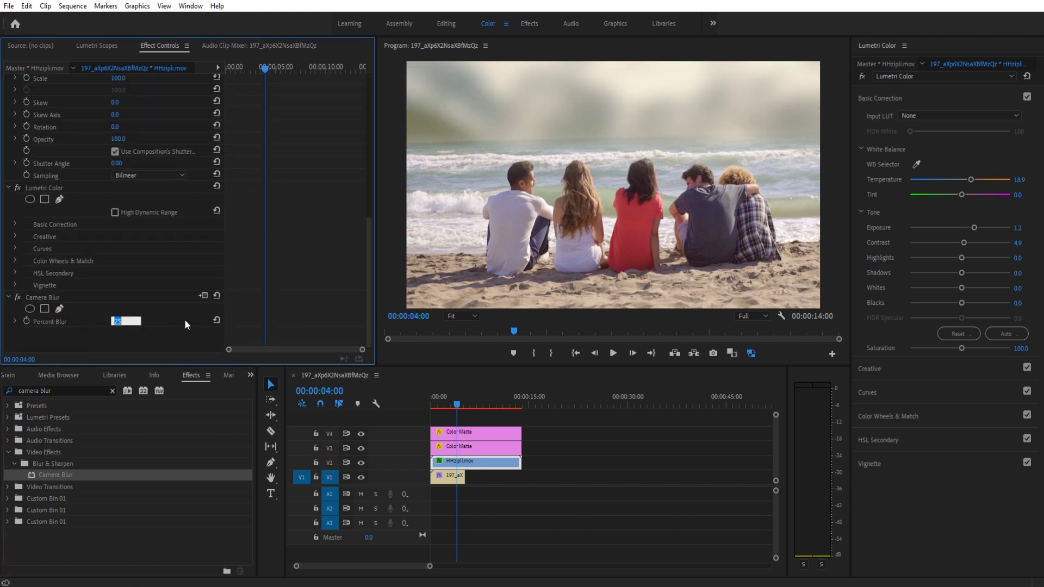
text(1)
key(Return)
- Compare the mountains with Camera Blur switched off and on, enlarging the program monitor to see the difference
click(18, 297)
click(18, 298)
click(18, 298)
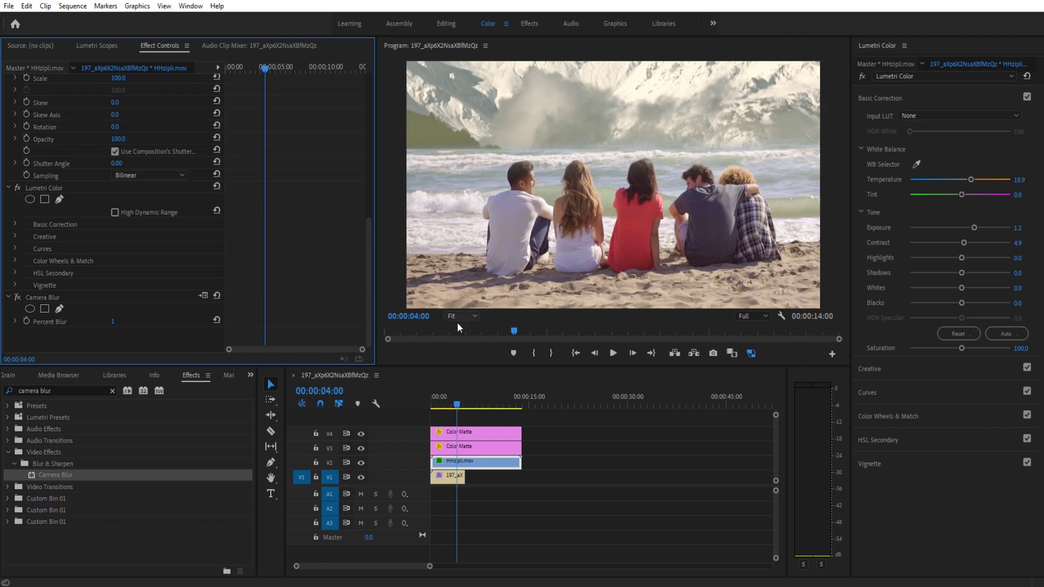
drag(396, 369, 396, 370)
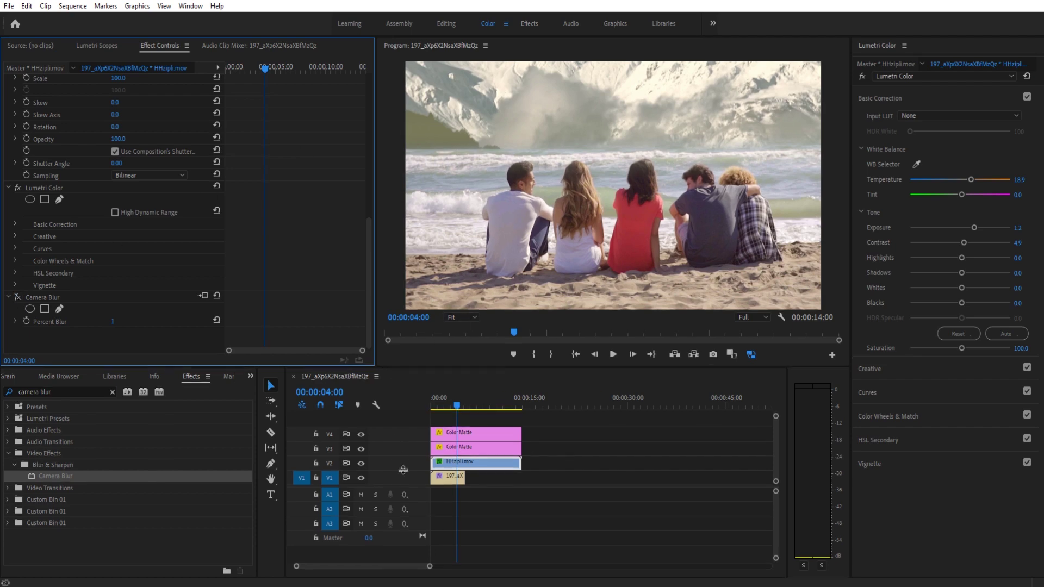
drag(403, 470, 403, 483)
drag(375, 294, 171, 297)
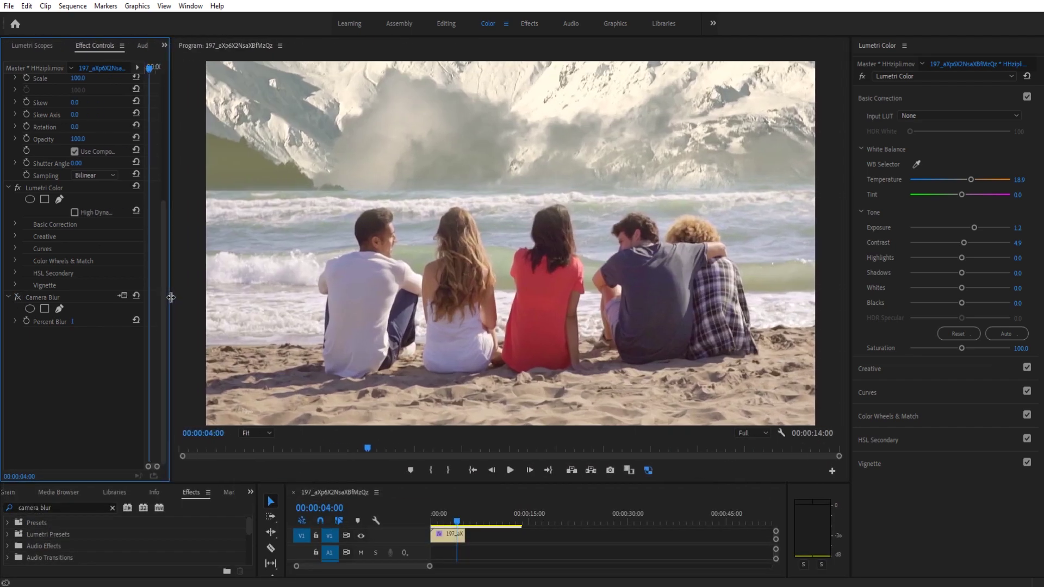
click(17, 298)
click(18, 298)
click(18, 299)
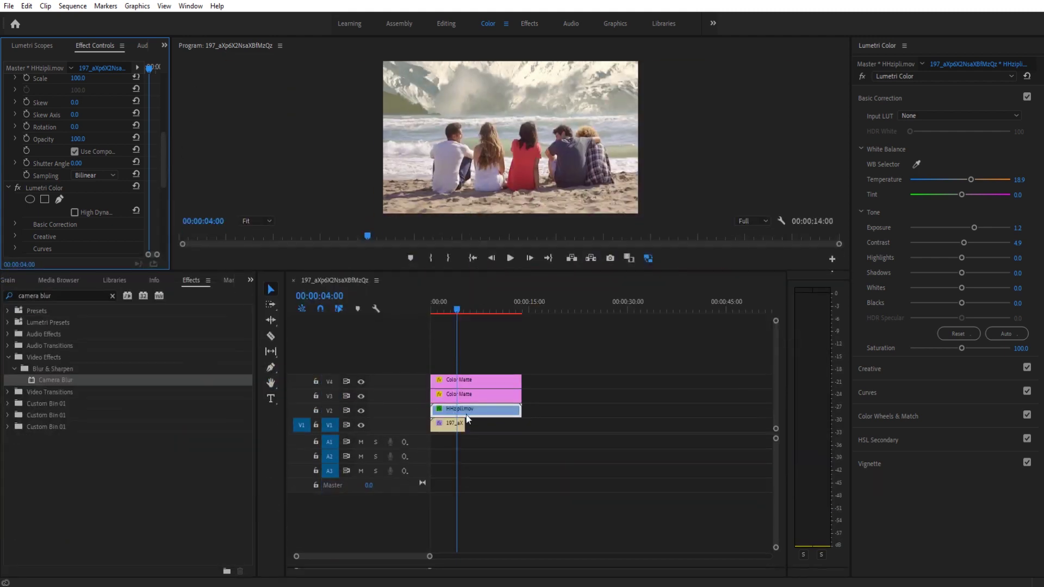
- Enlarge the program monitor with the playhead at the sequence start and render the sequence preview
click(433, 310)
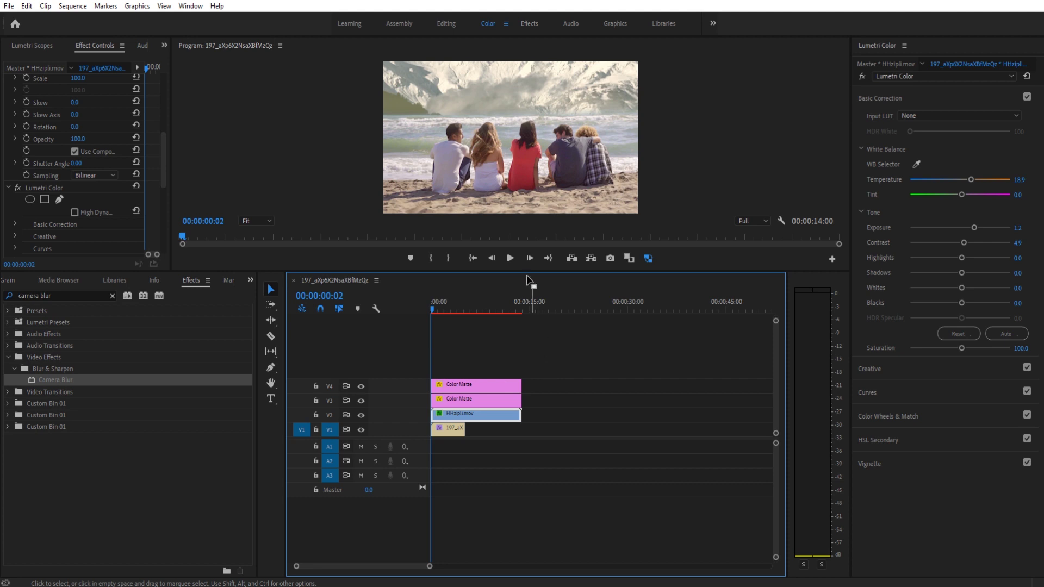
drag(525, 274, 525, 437)
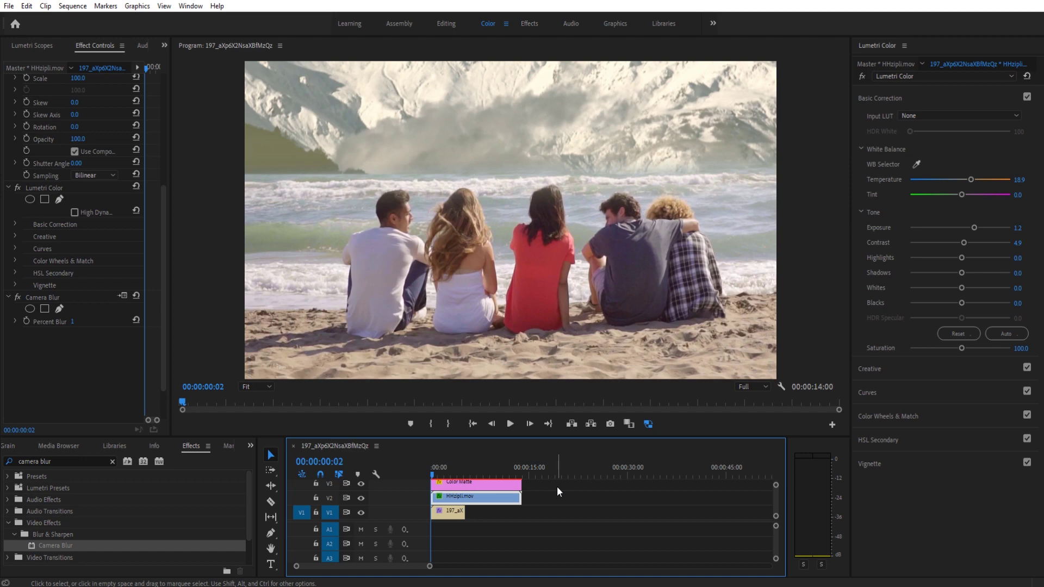
key(Return)
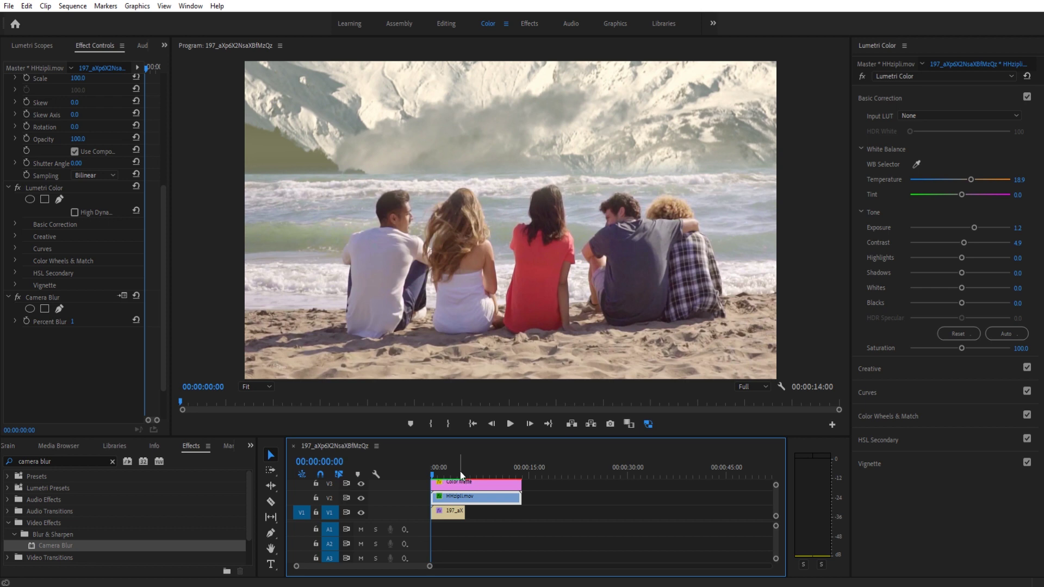
- Play back the composite from the start, and replay an early section to review the mountain background
key(space)
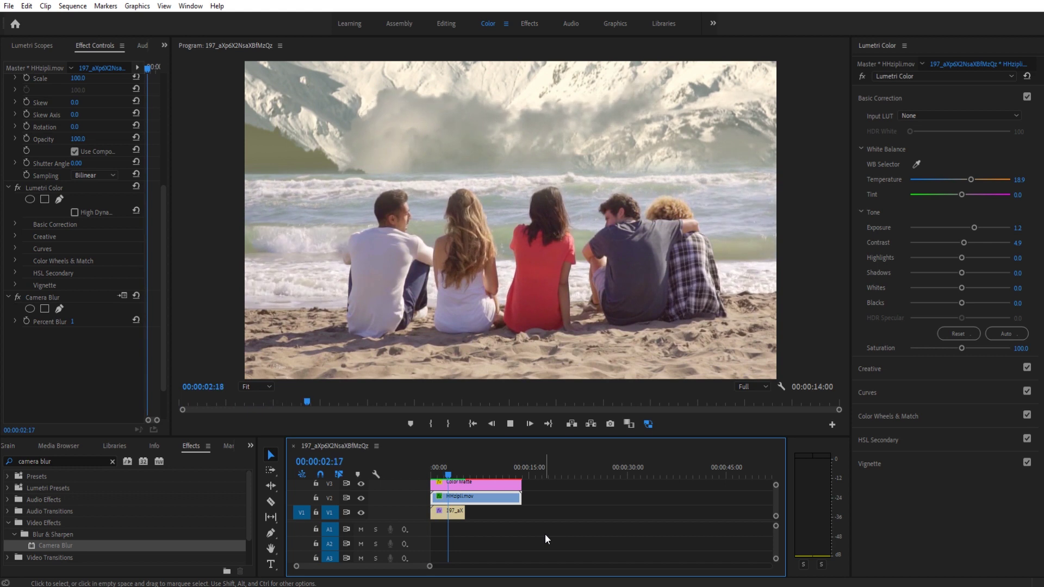
key(space)
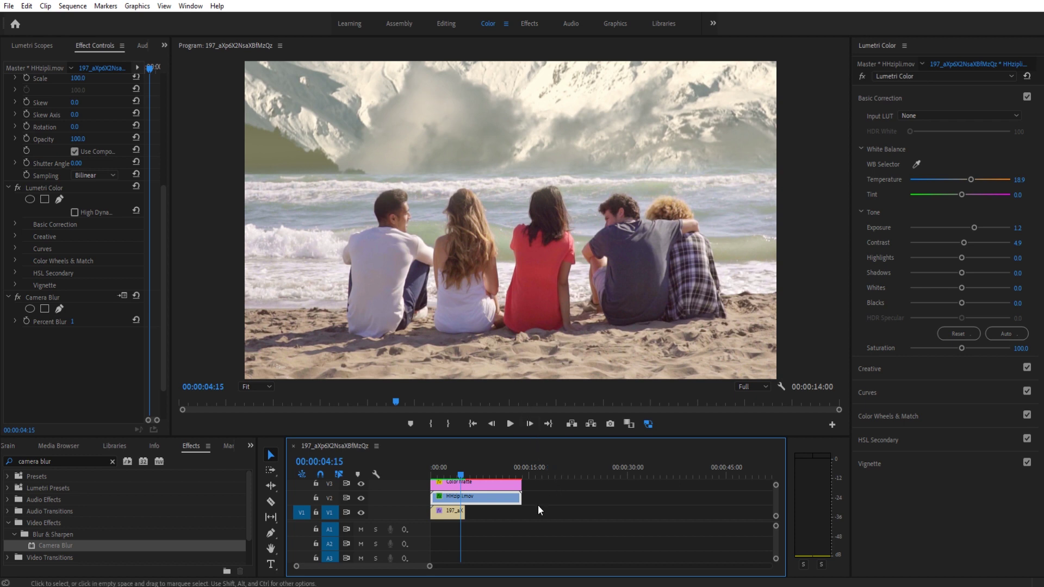
click(439, 475)
key(space)
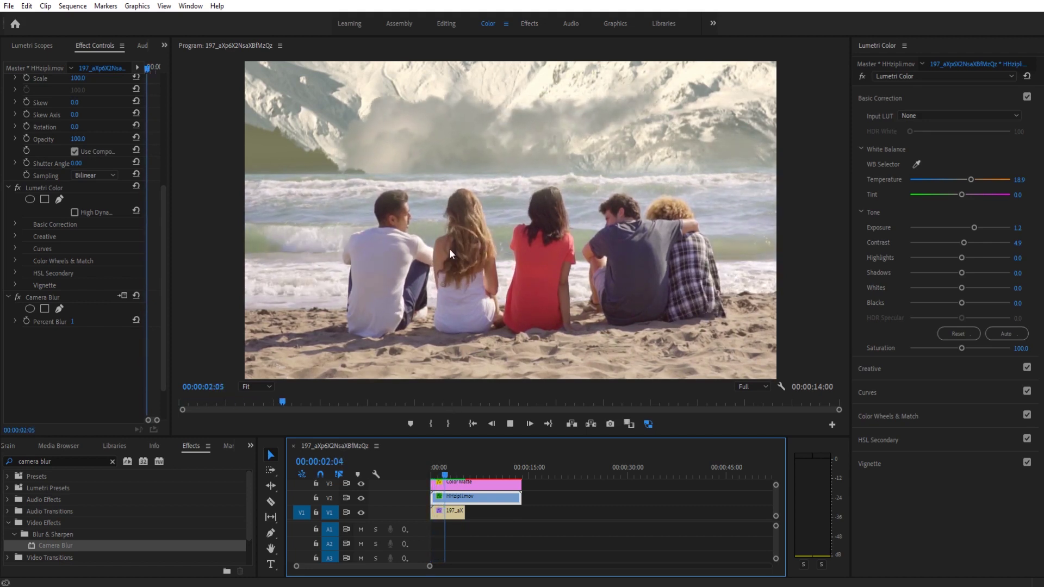
key(space)
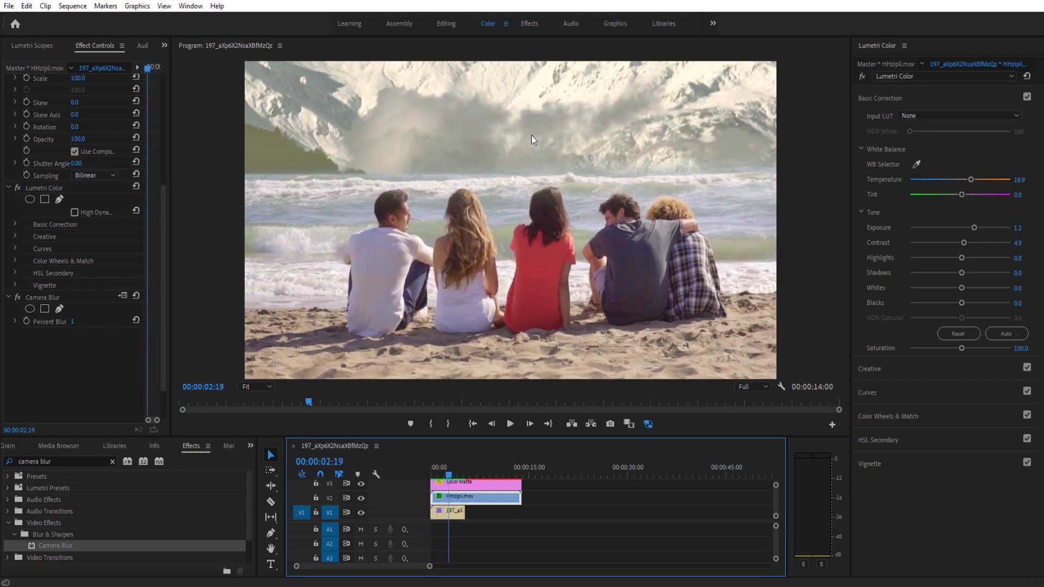